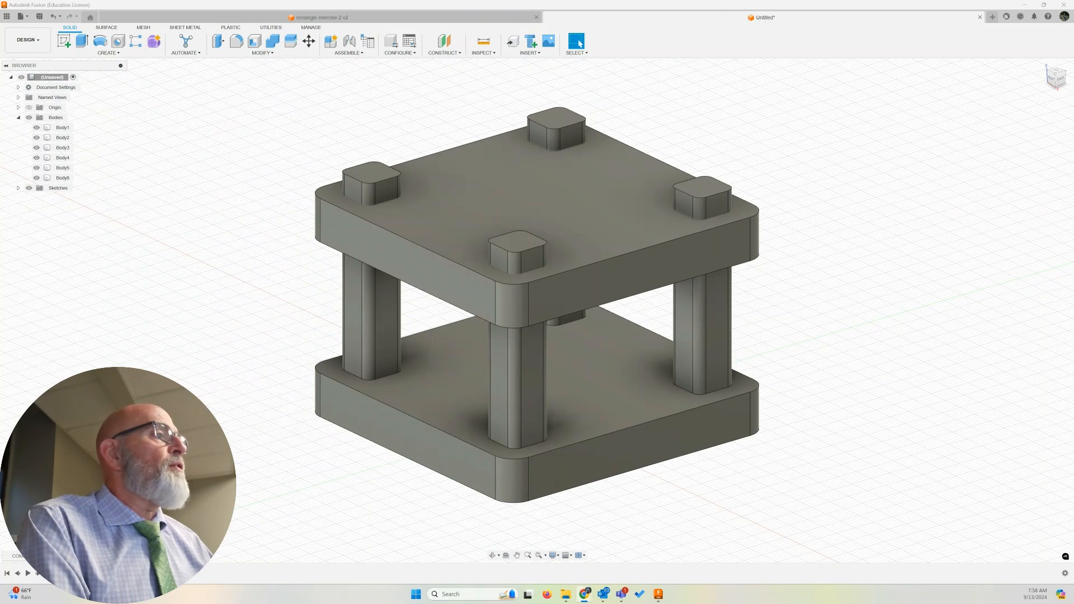
- Switch to the browser's rectangle_exercise_2_Drawing_v1.pdf and examine the dimensions of the central block and diamond-shaped block in all views
key(alt+Tab)
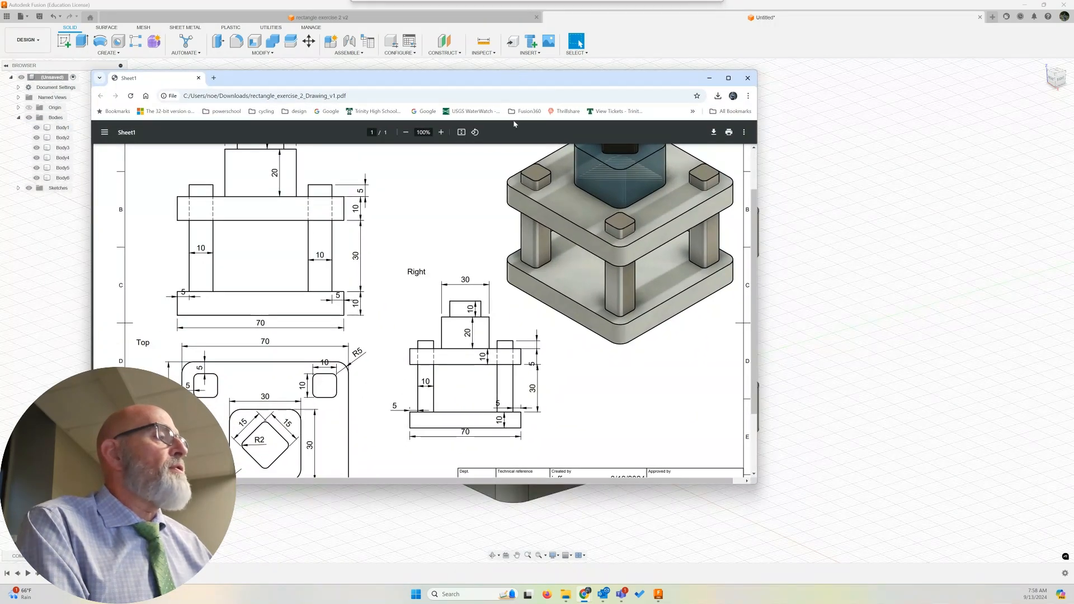
scroll(564, 246, up, 2)
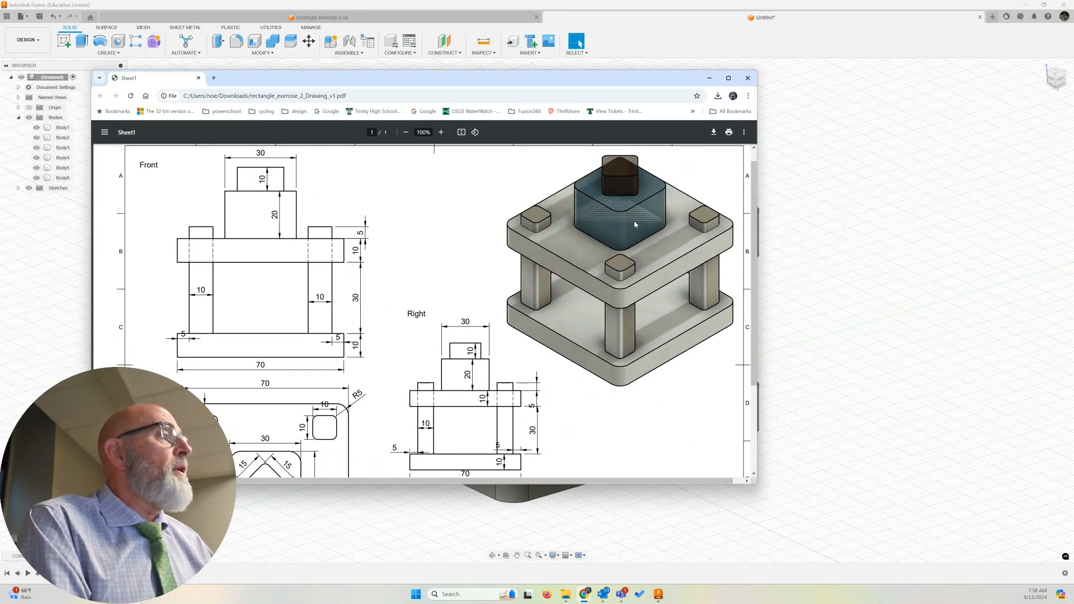
scroll(427, 332, down, 2)
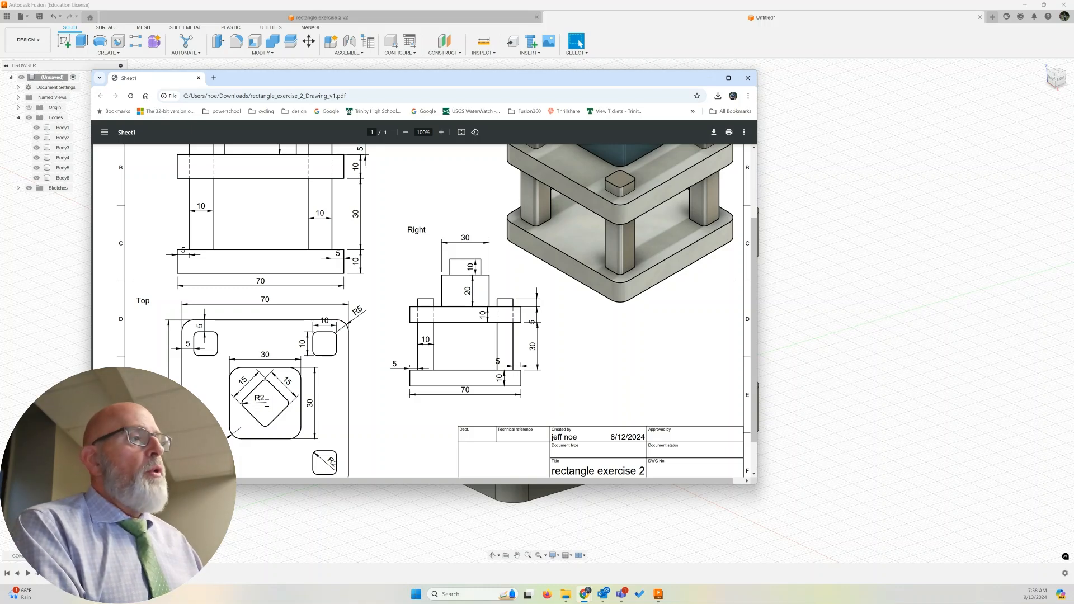
scroll(286, 445, up, 1)
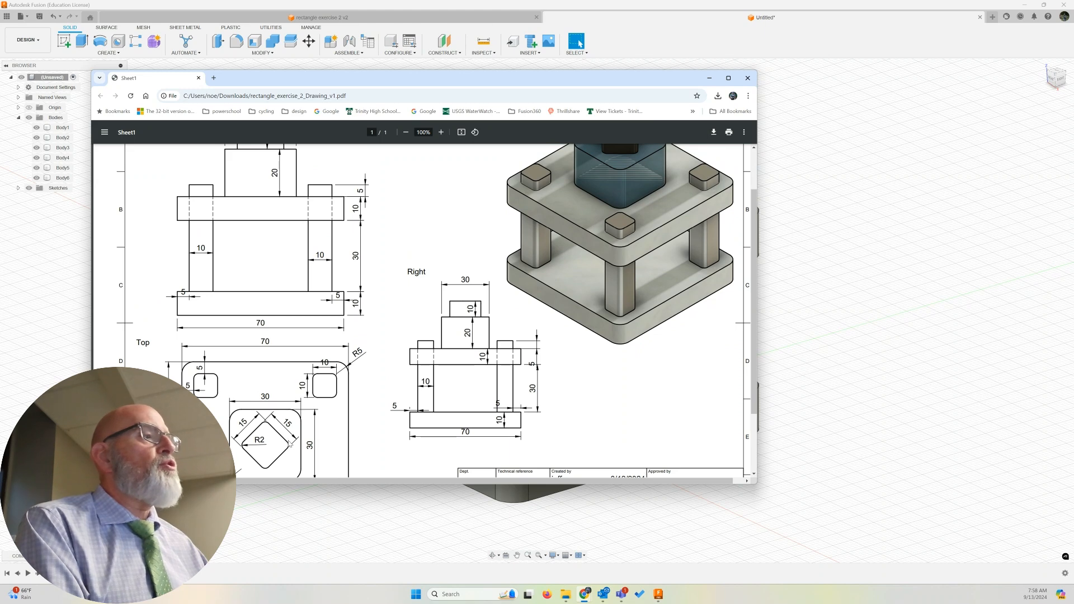
scroll(291, 443, up, 1)
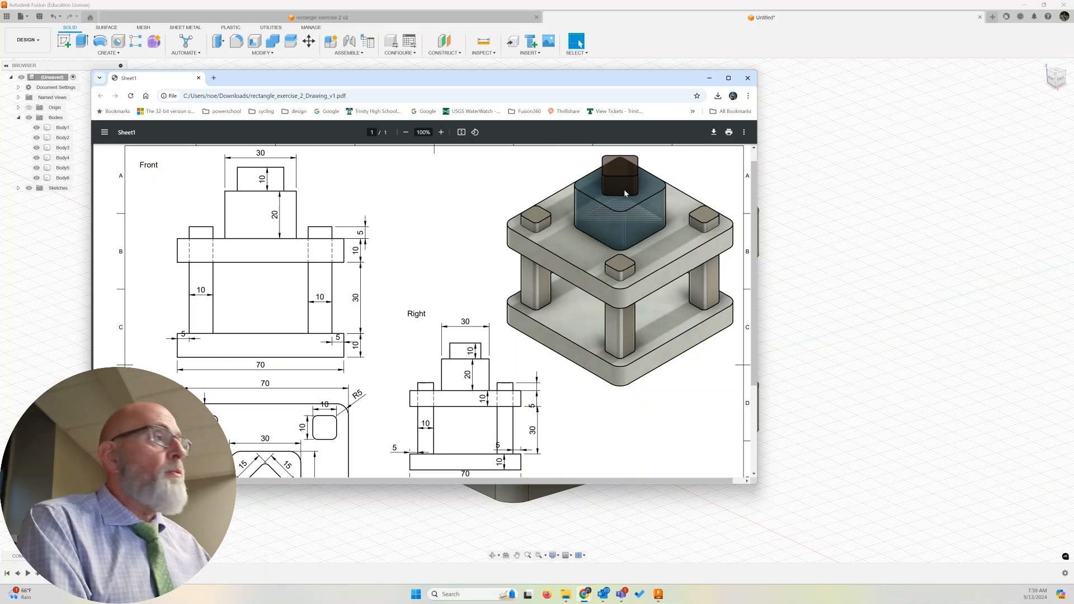
scroll(425, 349, down, 3)
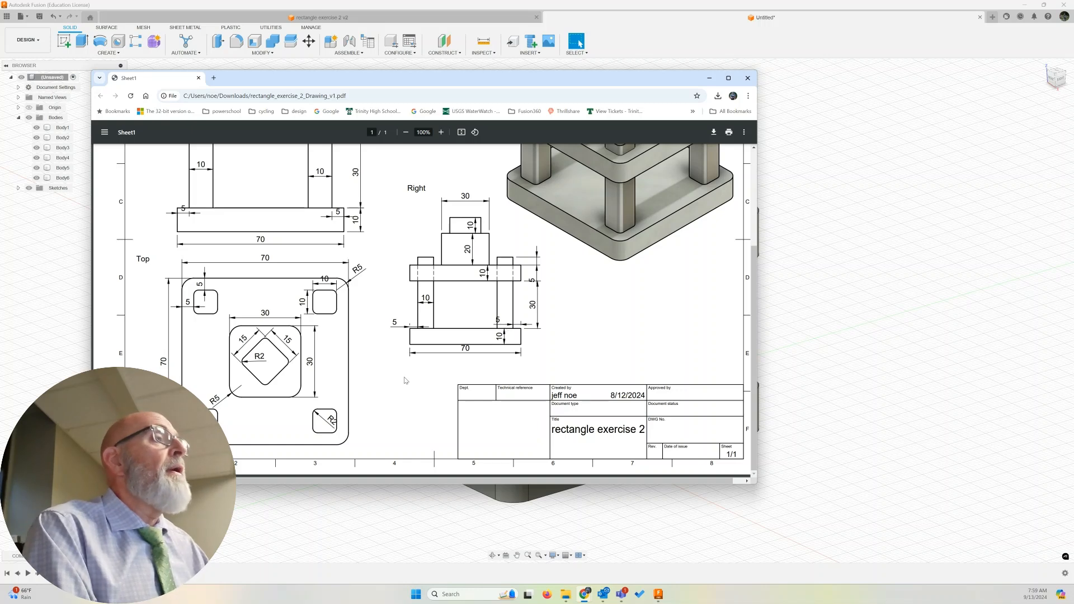
scroll(407, 380, up, 2)
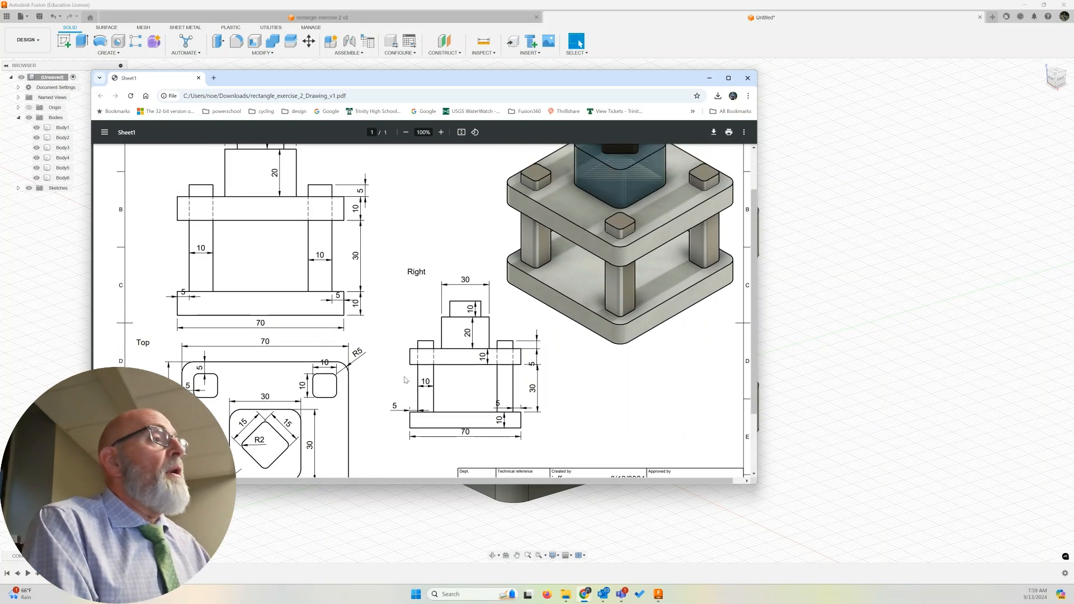
scroll(406, 381, down, 2)
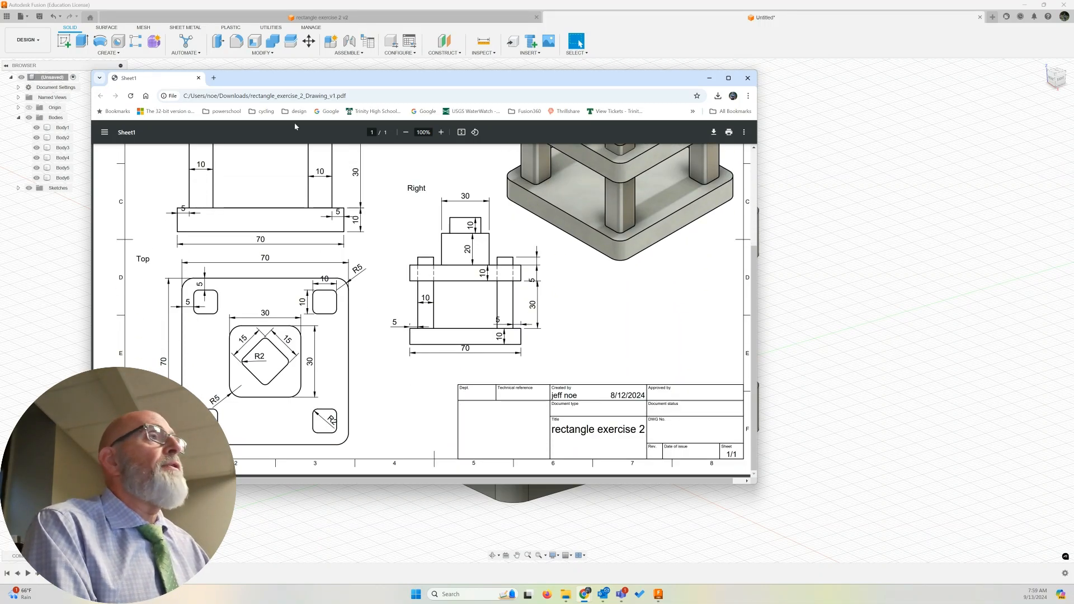
drag(155, 81, 0, 69)
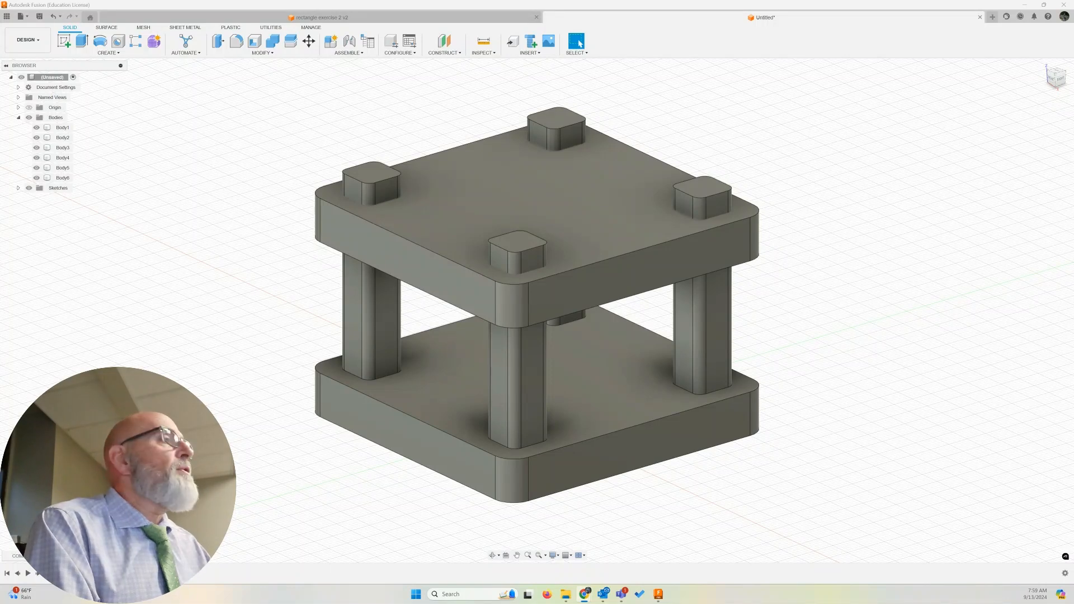
- Sketch a 30 by 30 mm center rectangle at the origin on the upper plate's top face and finish the sketch
click(69, 44)
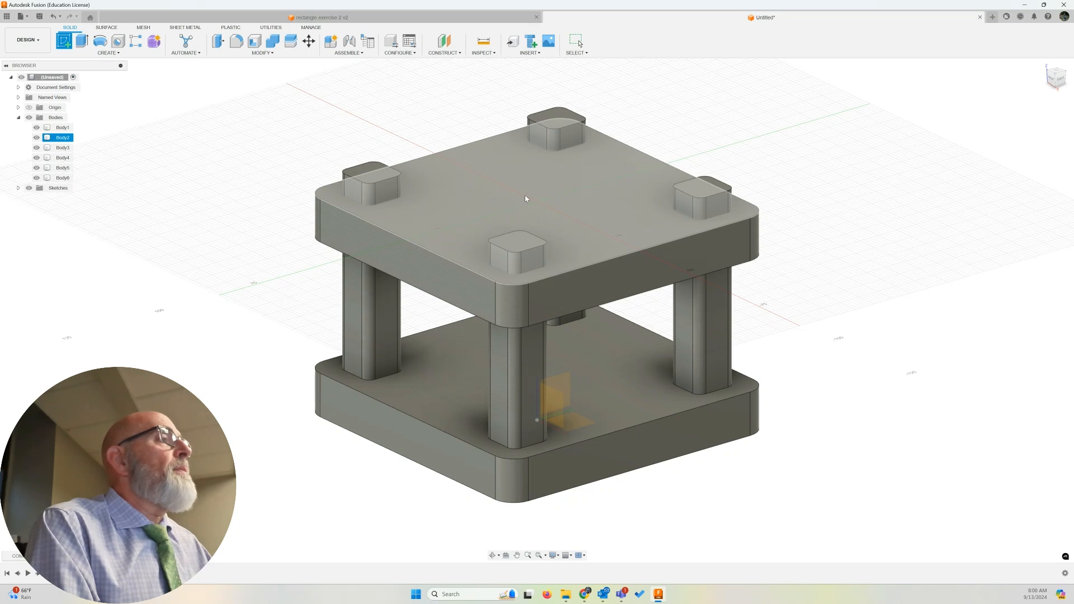
click(559, 187)
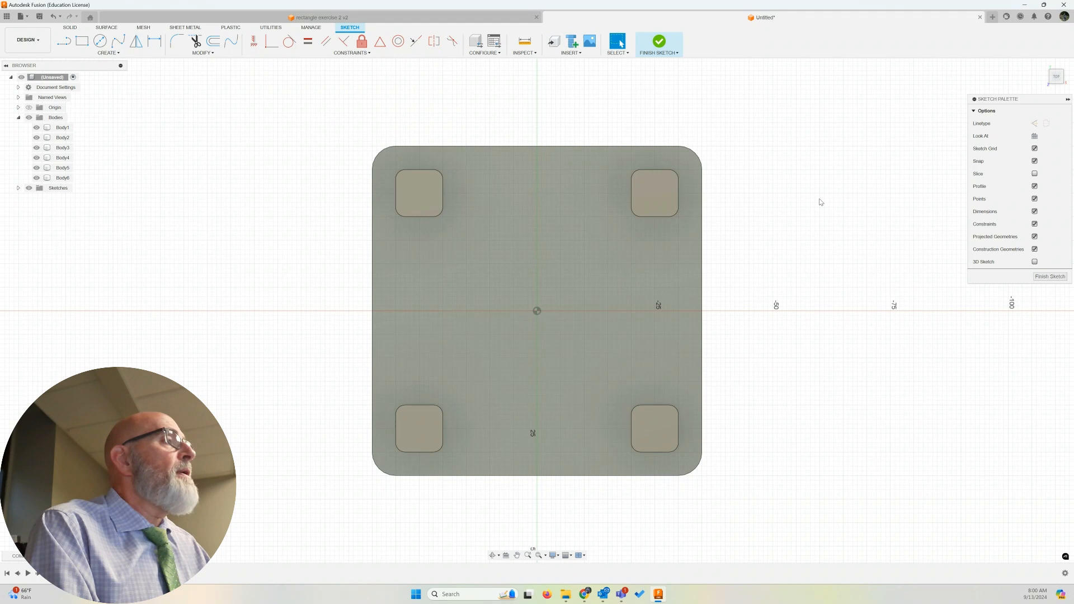
click(123, 55)
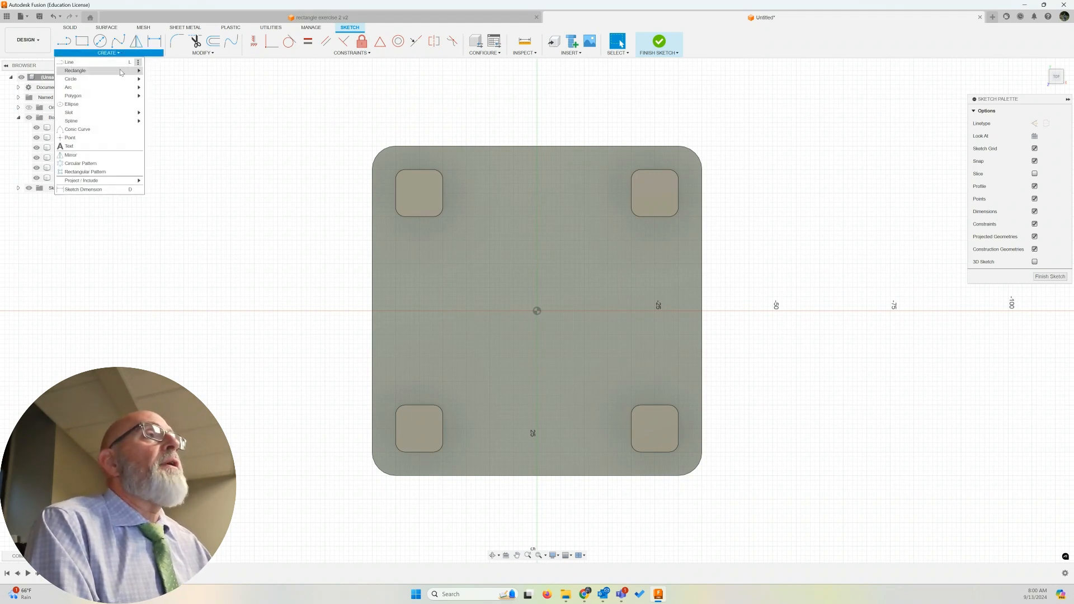
mouse_move(122, 71)
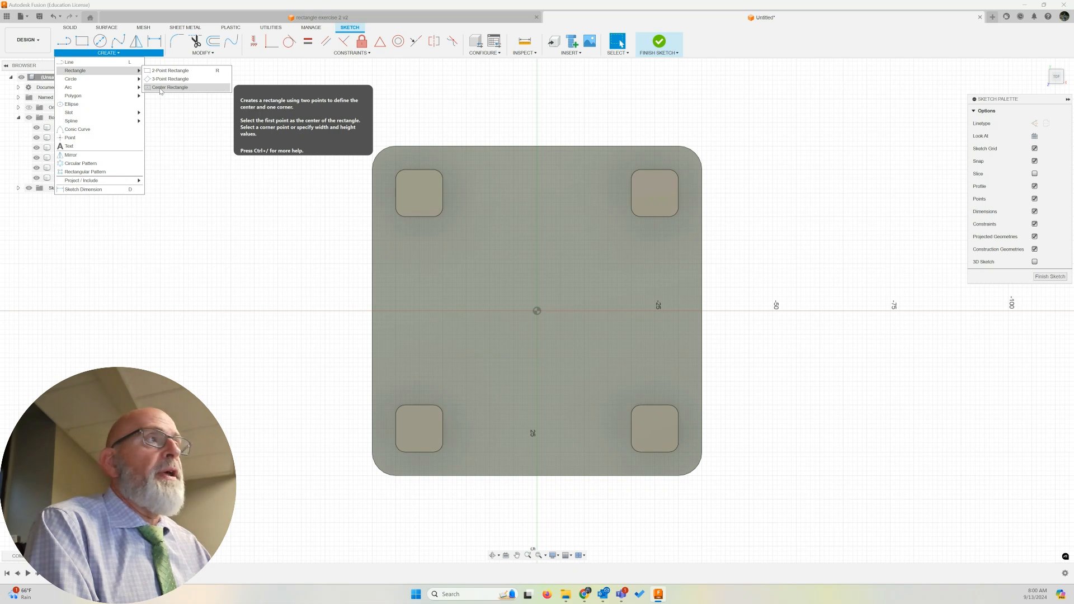
click(161, 88)
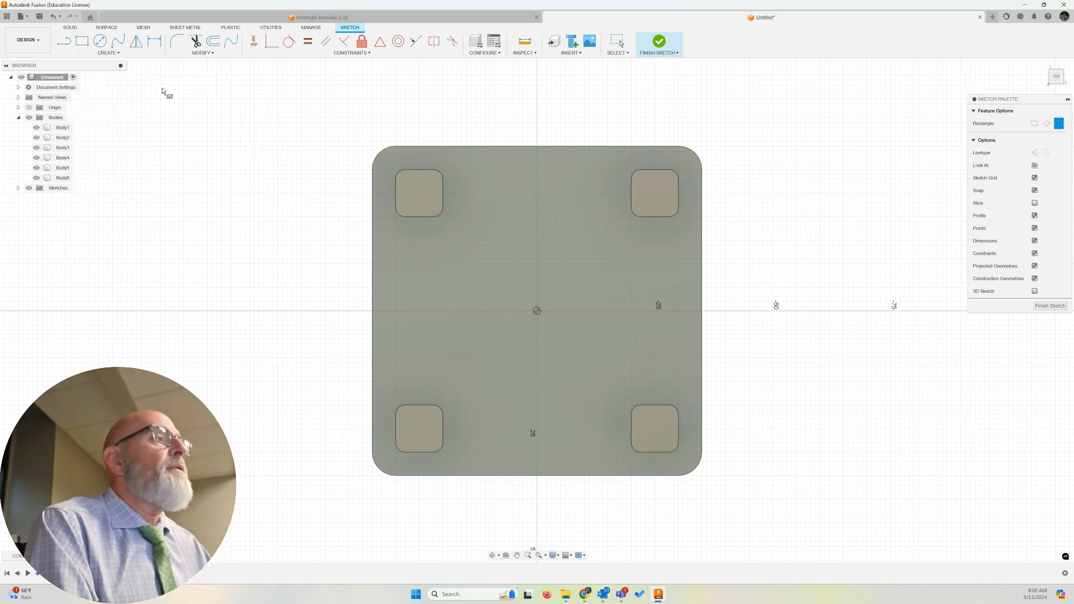
click(536, 311)
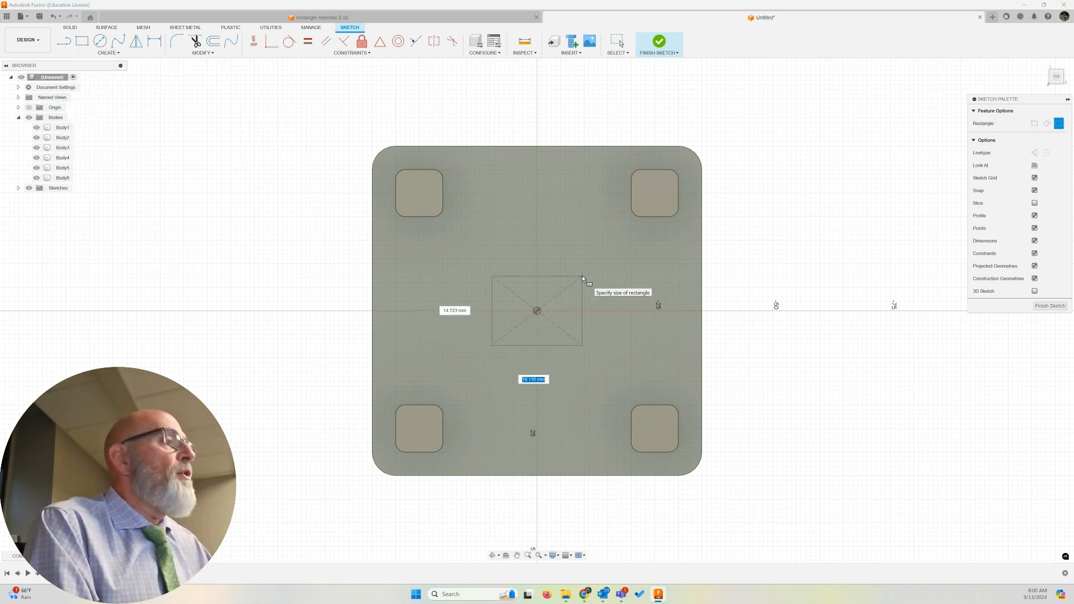
text(30)
key(Tab)
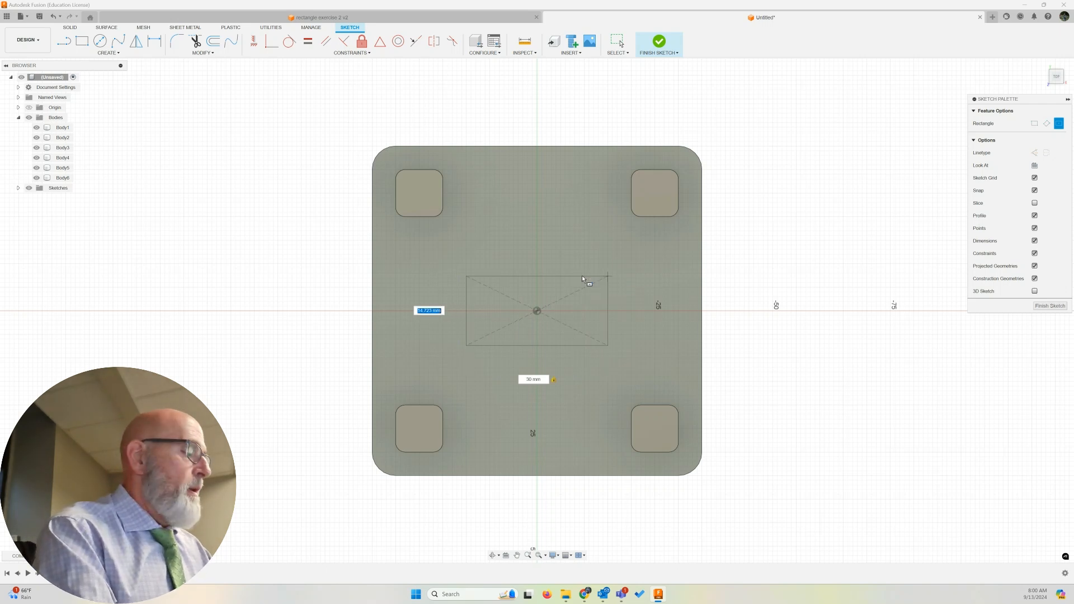
text(30)
key(Return)
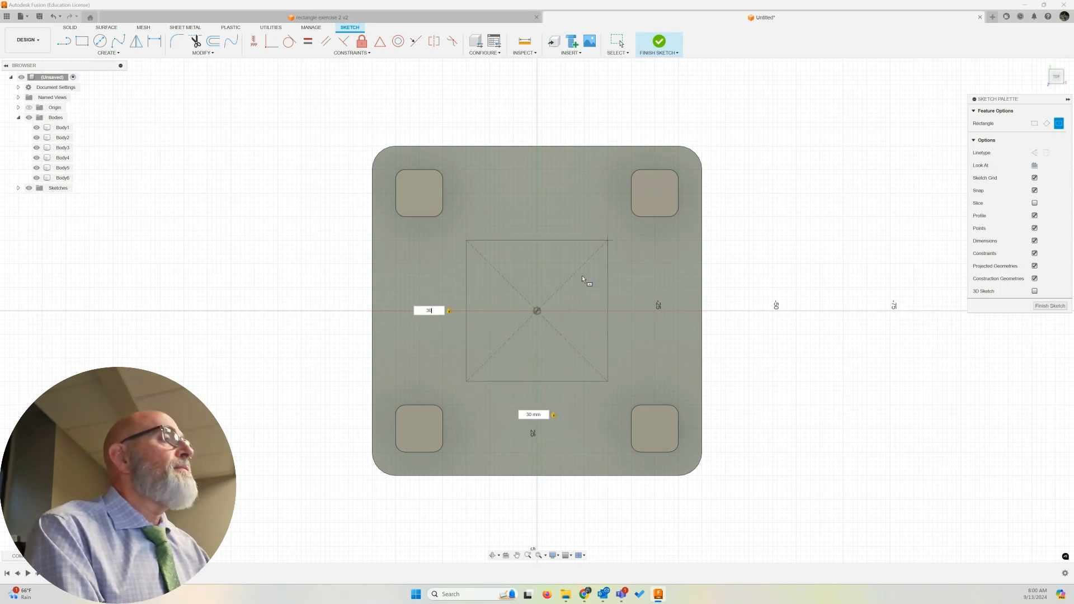
key(Escape)
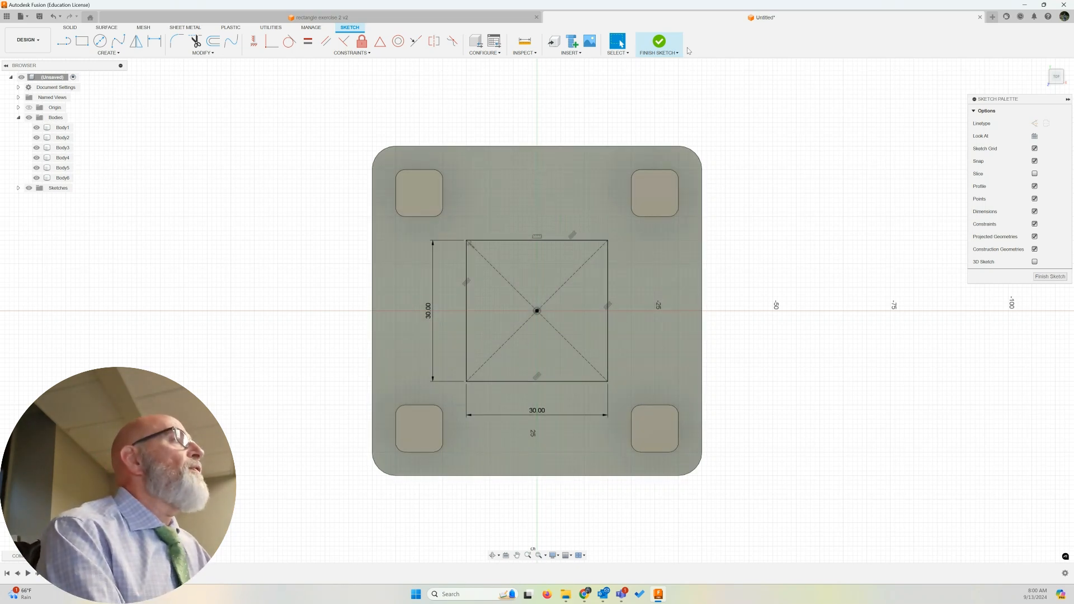
click(658, 47)
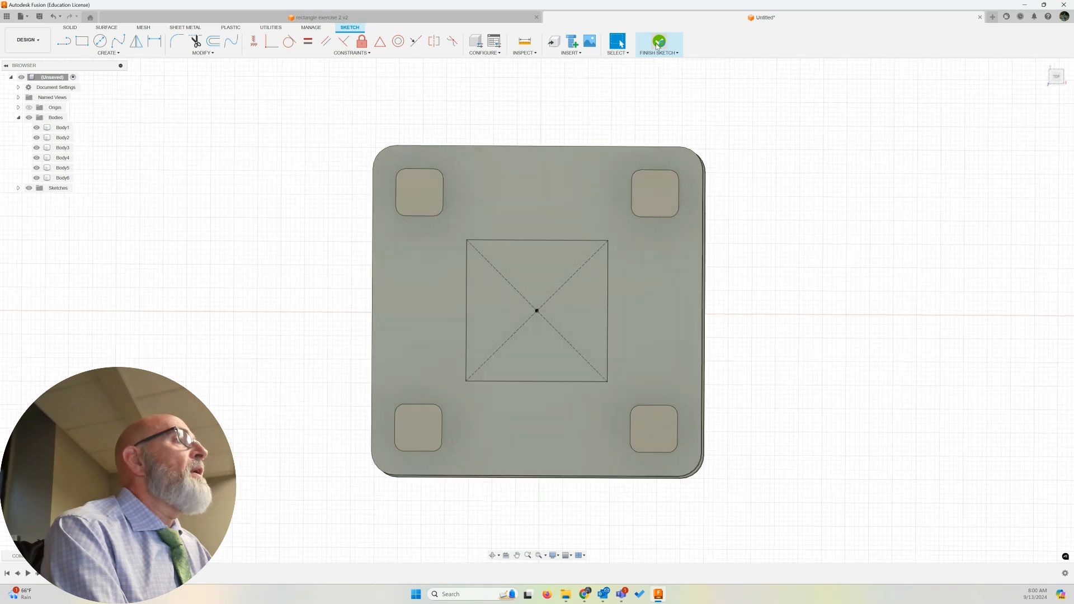
- Extrude the square profile 20 mm upward, joined to the upper plate
key(e)
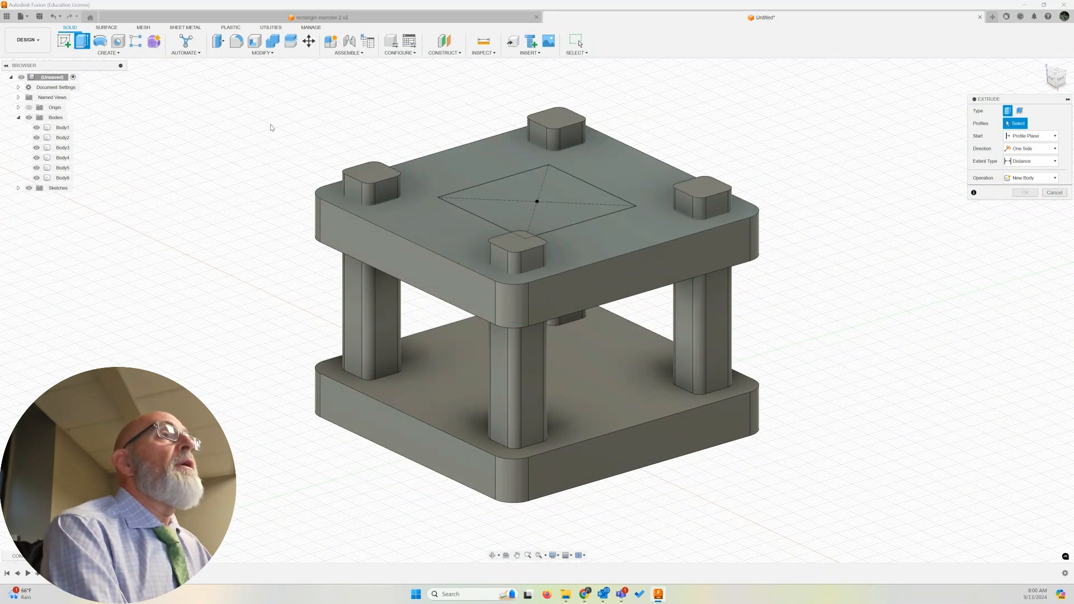
click(569, 197)
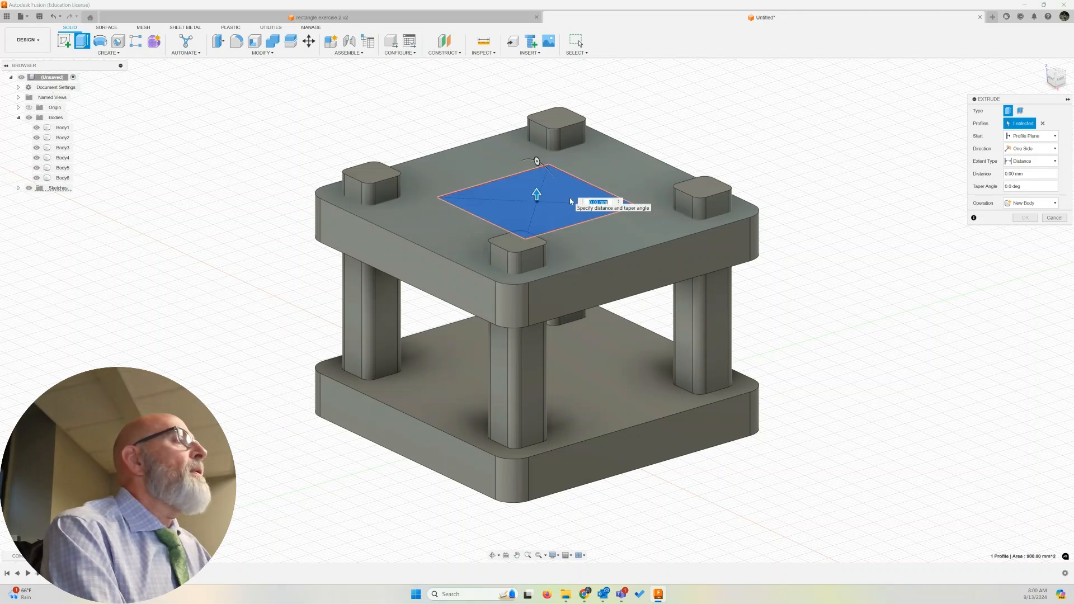
text(20)
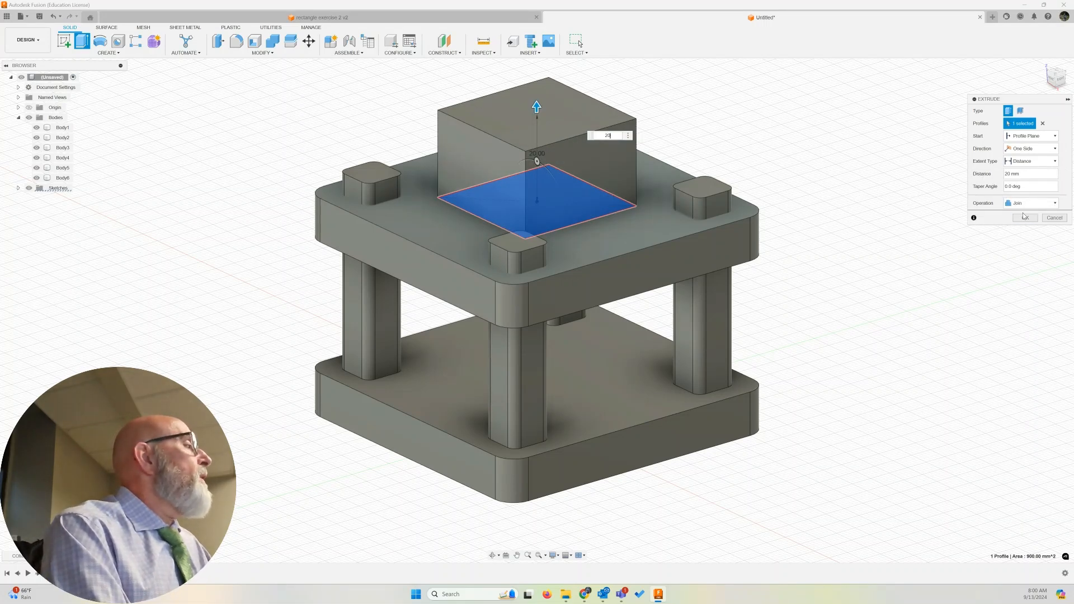
click(1025, 219)
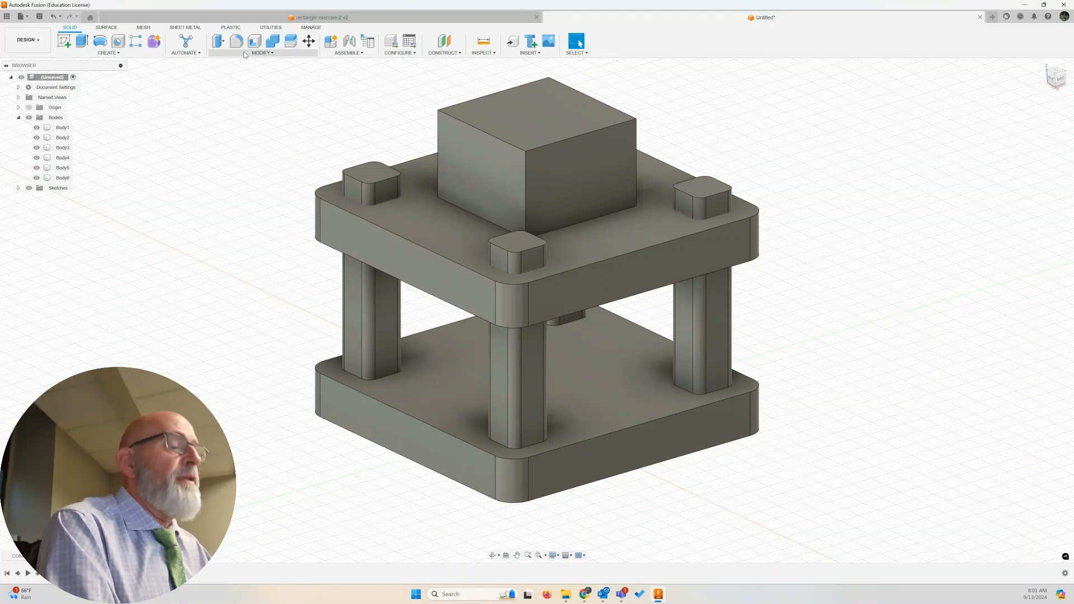
- Fillet the four vertical edges of the central block with a 5 mm radius
key(f)
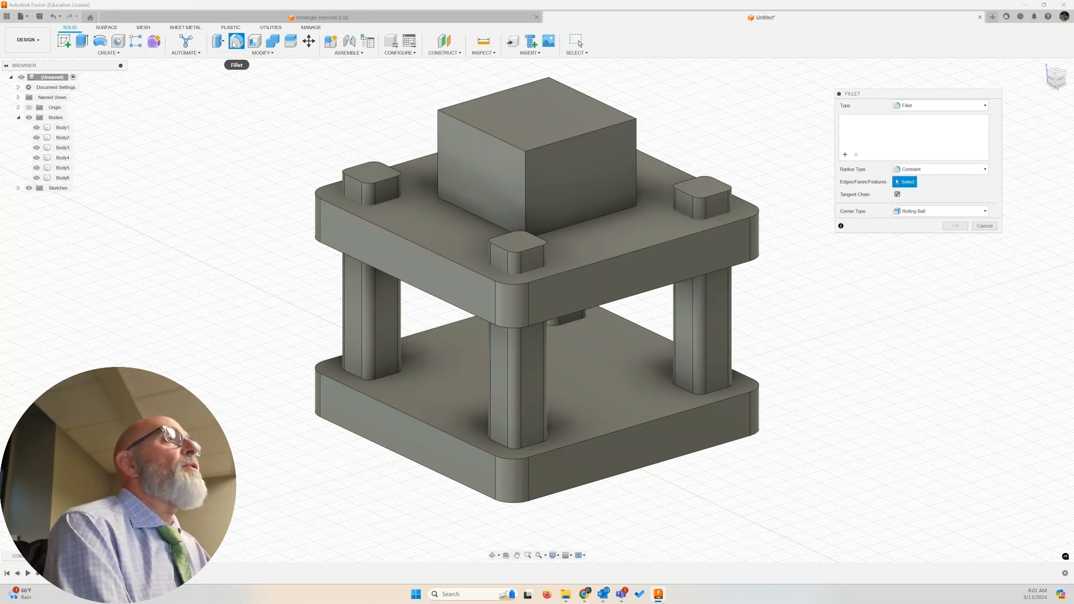
click(526, 189)
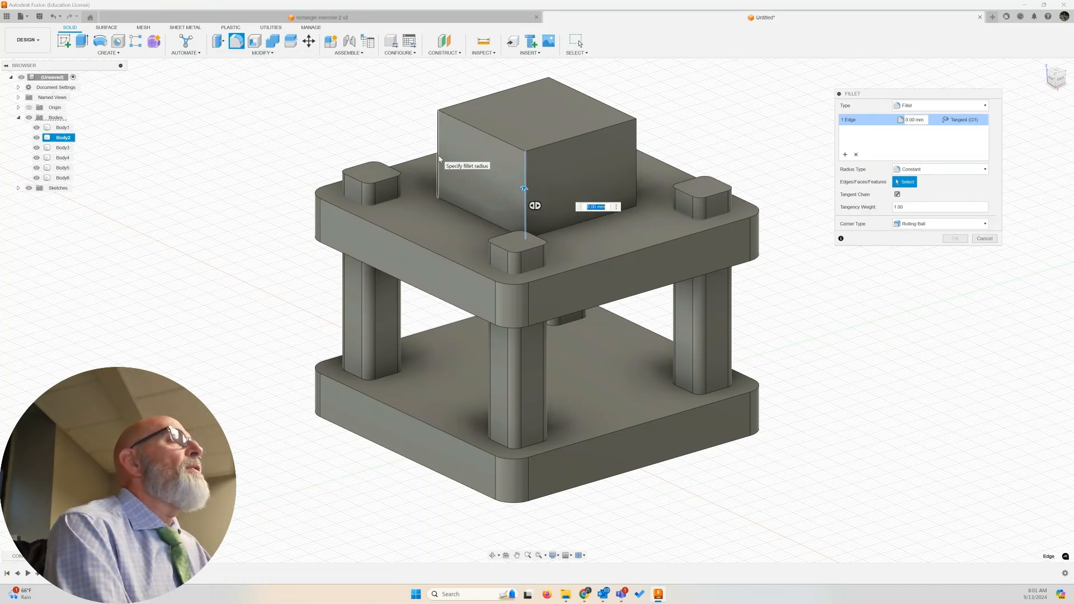
click(439, 159)
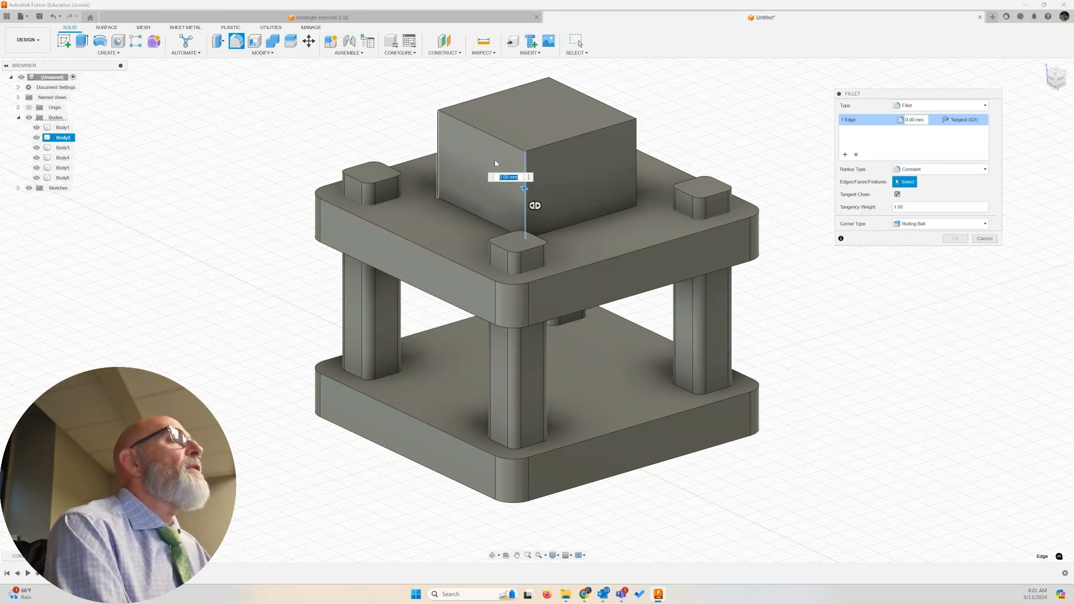
click(636, 162)
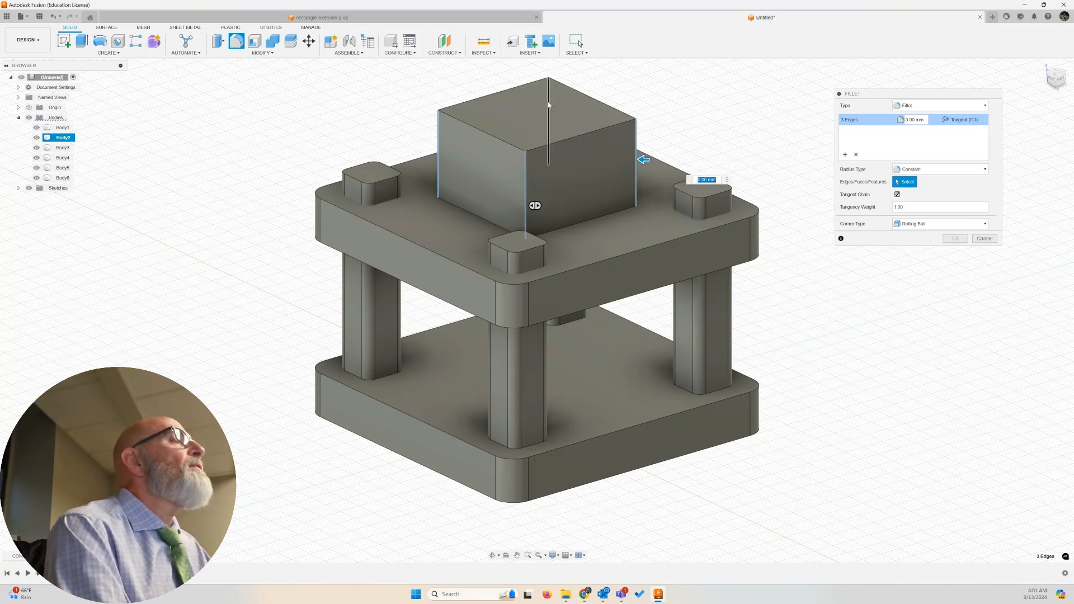
click(549, 105)
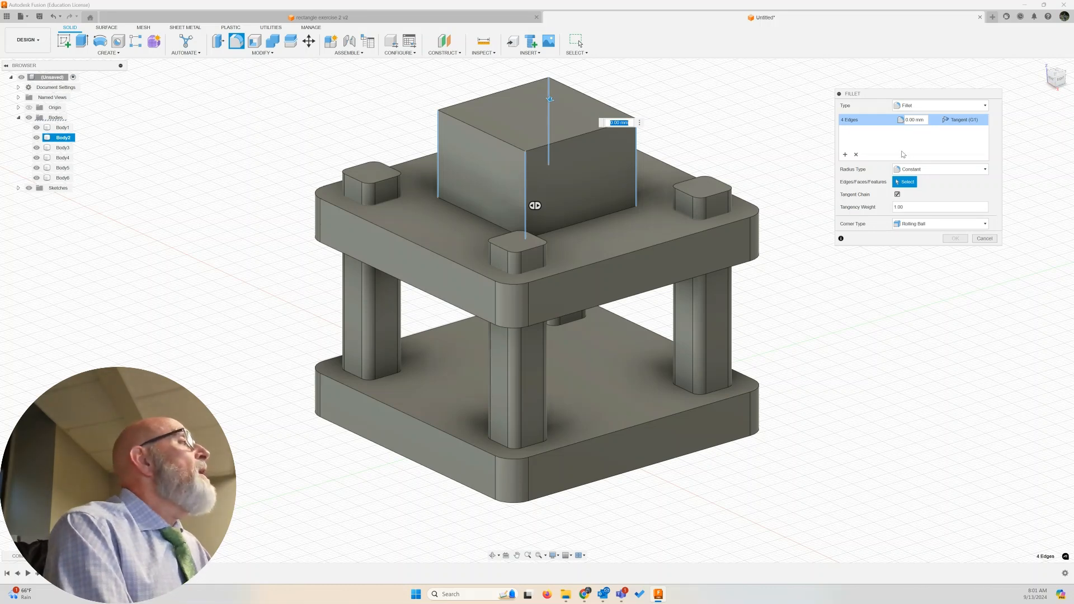
text(5)
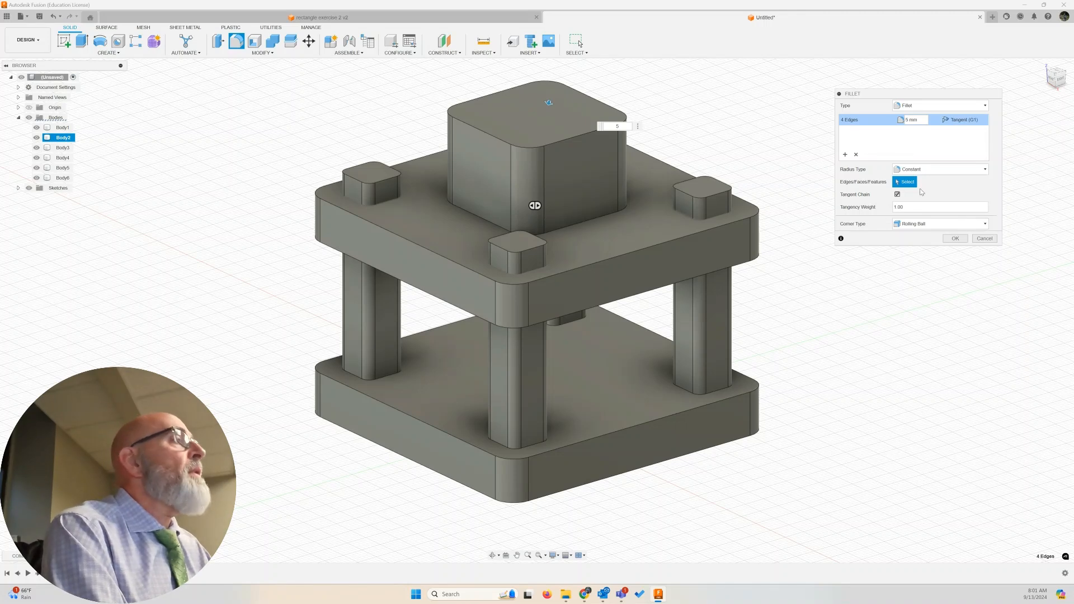
click(962, 239)
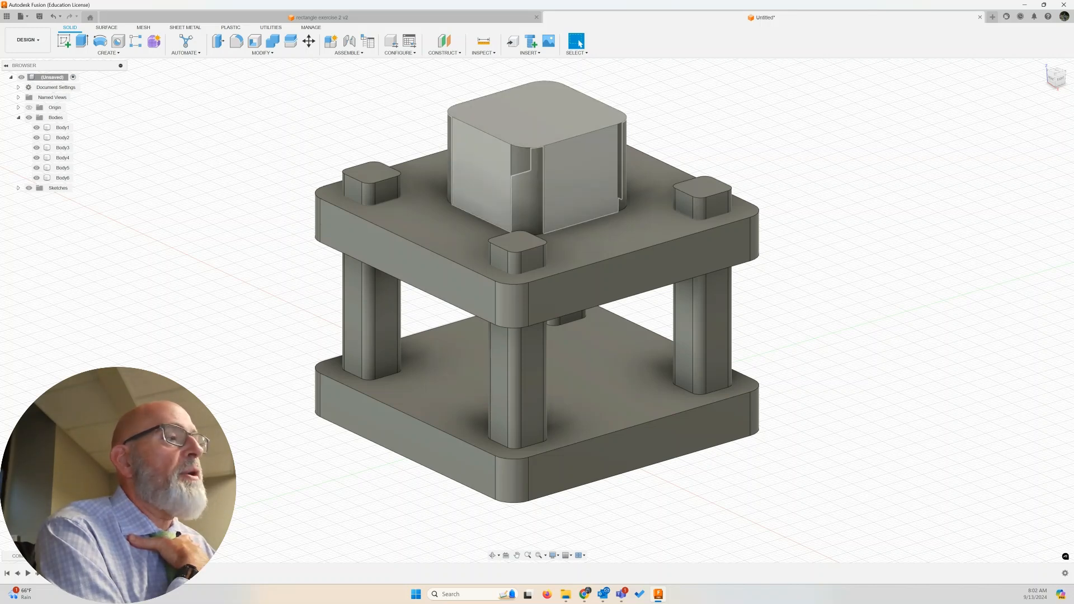
- Change the central block's extrusion operation to New Body and check the resulting separate body in the model tree
click(577, 180)
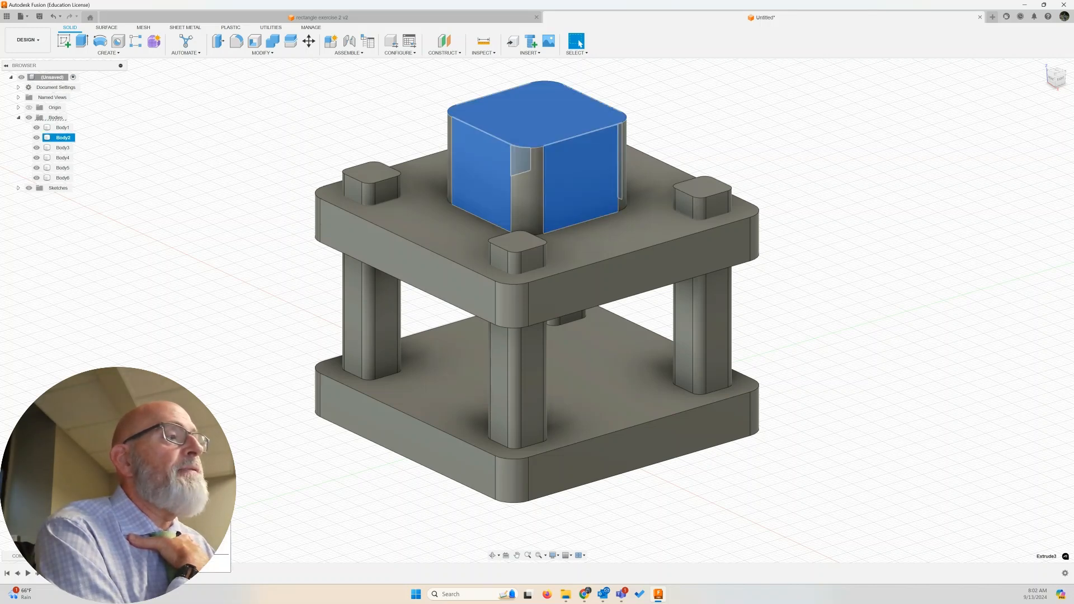
double_click(168, 573)
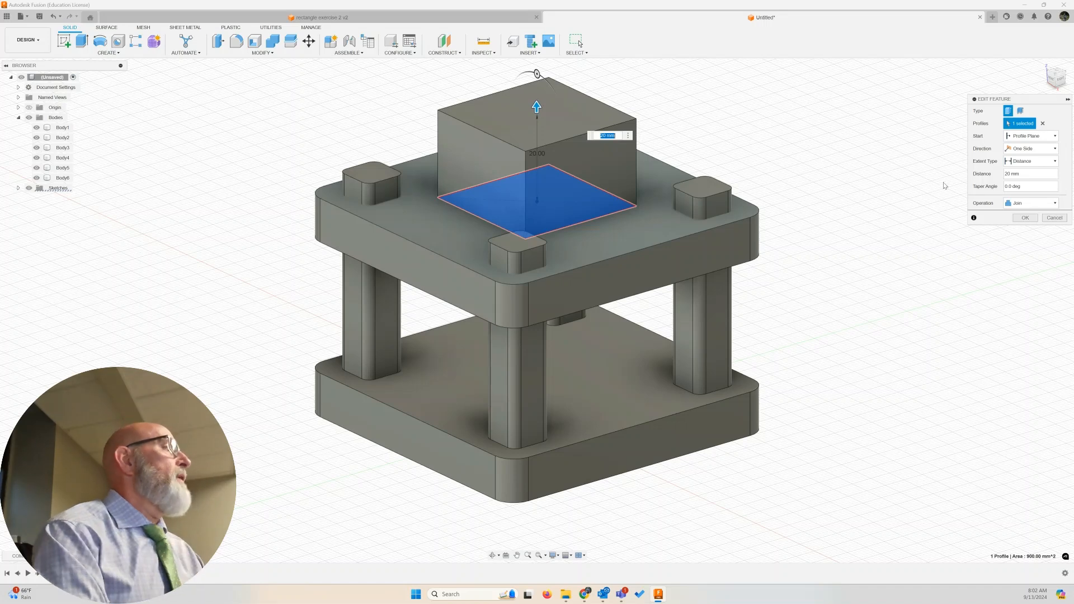
drag(1016, 99, 914, 98)
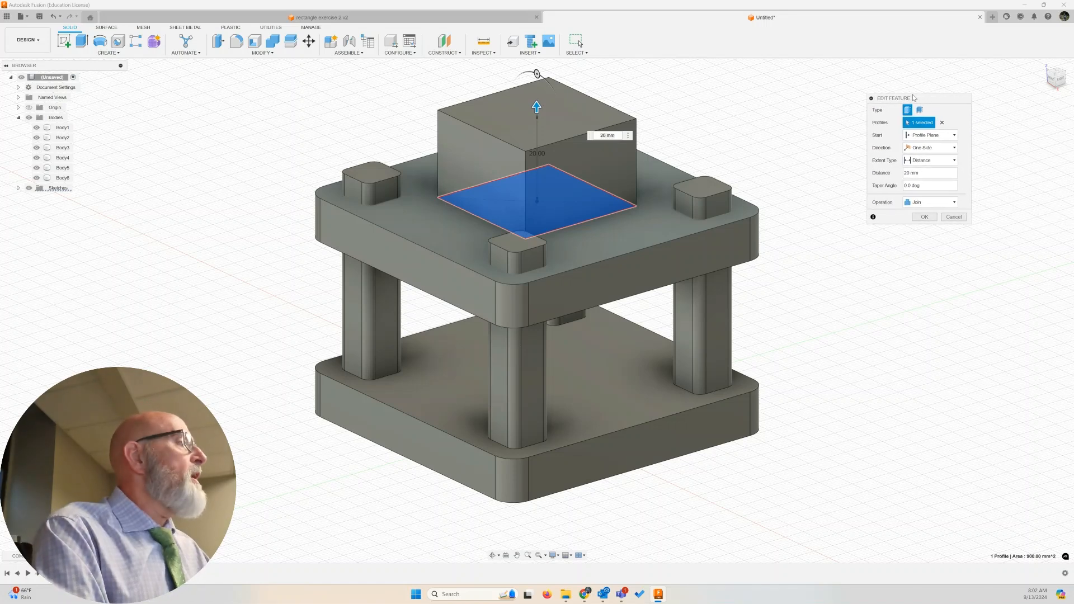
click(940, 201)
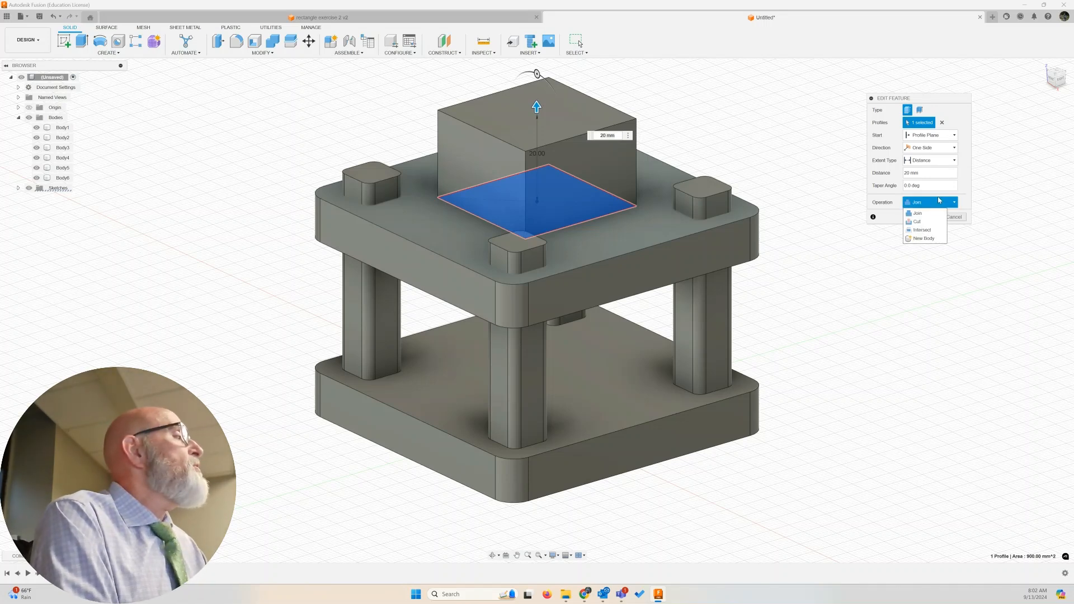
click(920, 239)
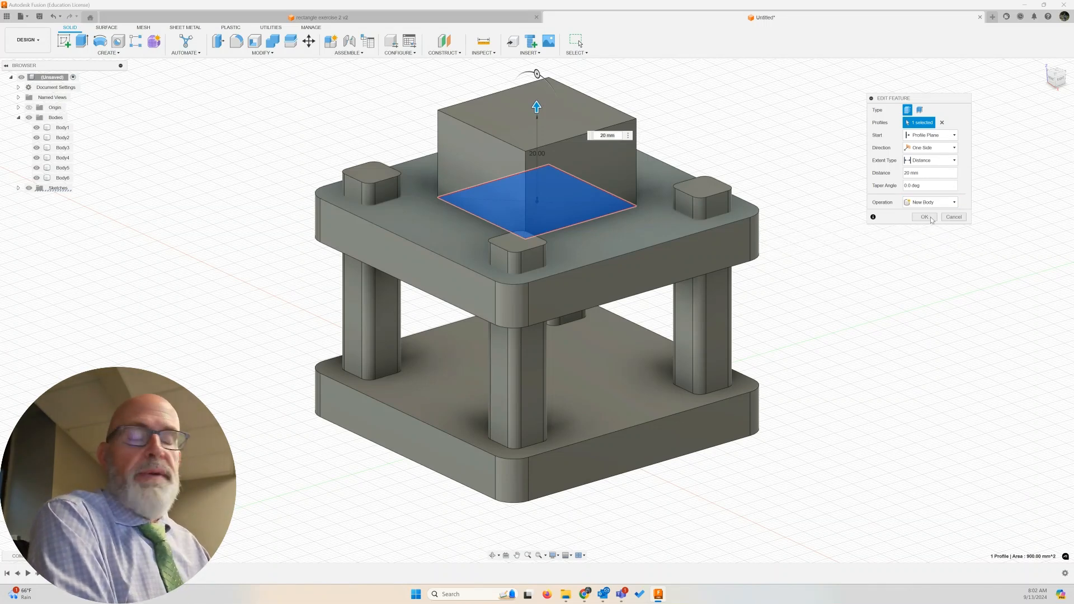
click(931, 219)
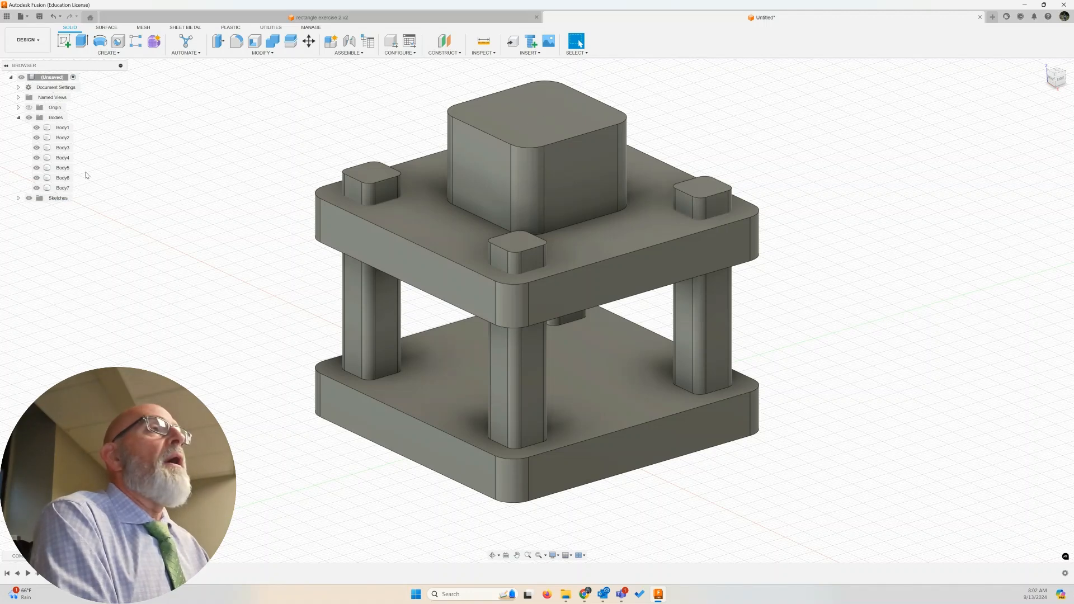
click(70, 190)
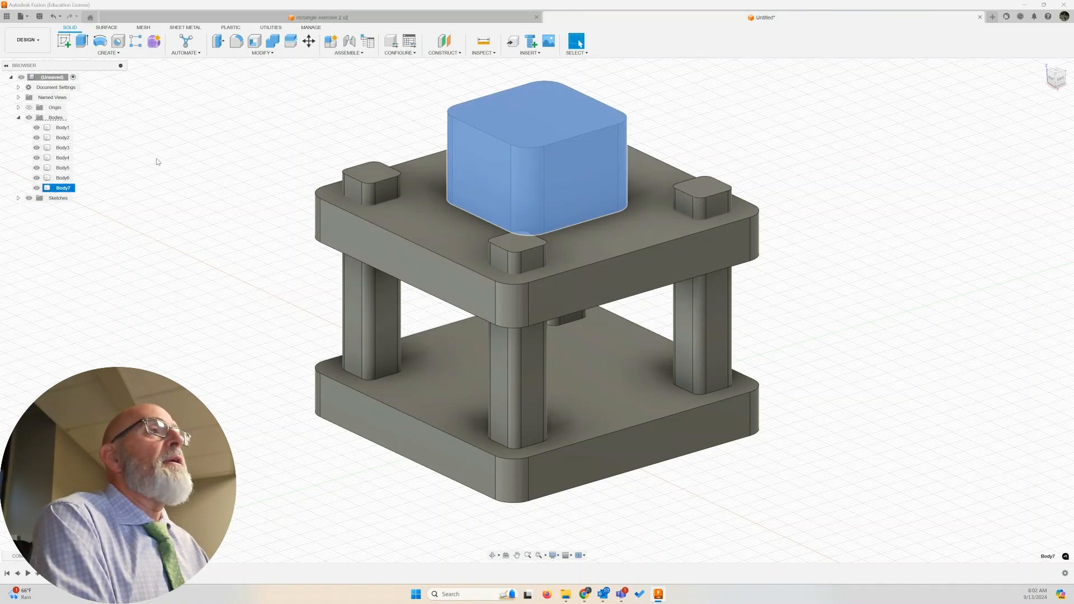
click(18, 199)
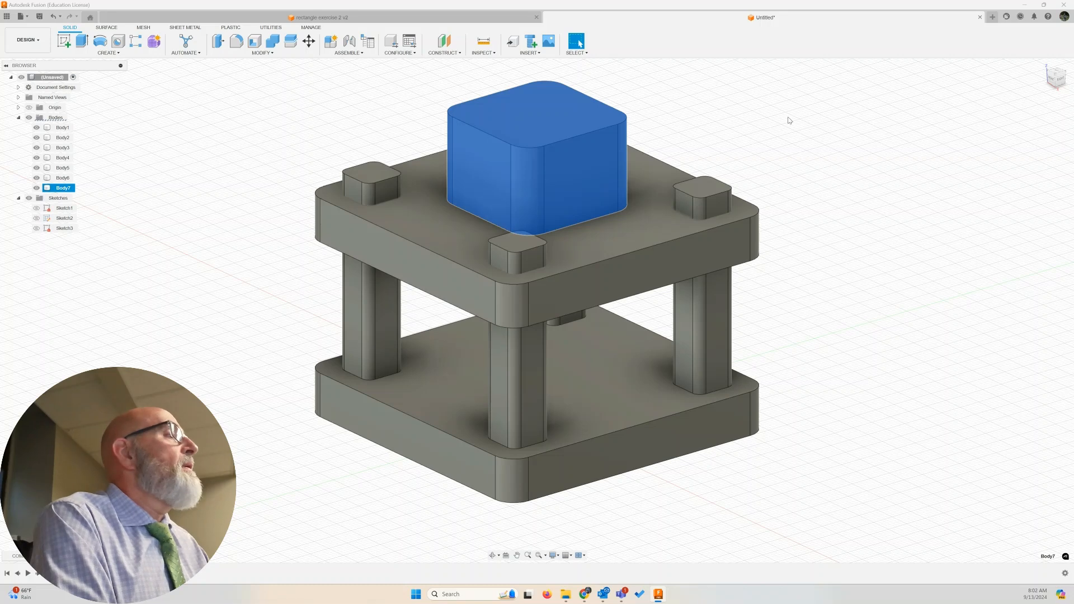
click(777, 132)
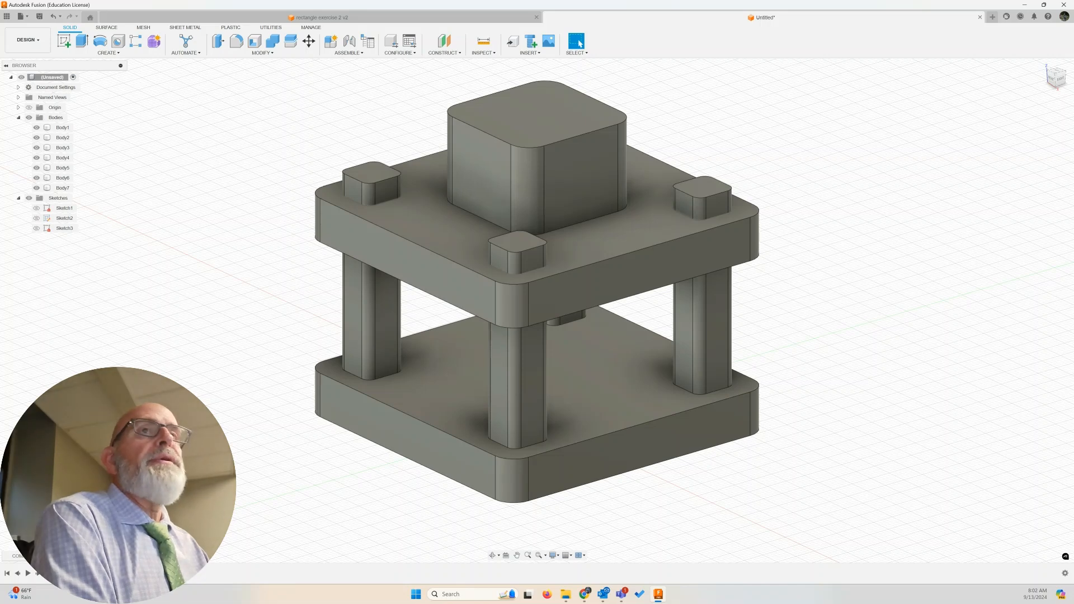
- Switch to the browser's rectangle_exercise_2_Drawing_v1.pdf and check how the small diamond-shaped block sits on the central block
click(585, 594)
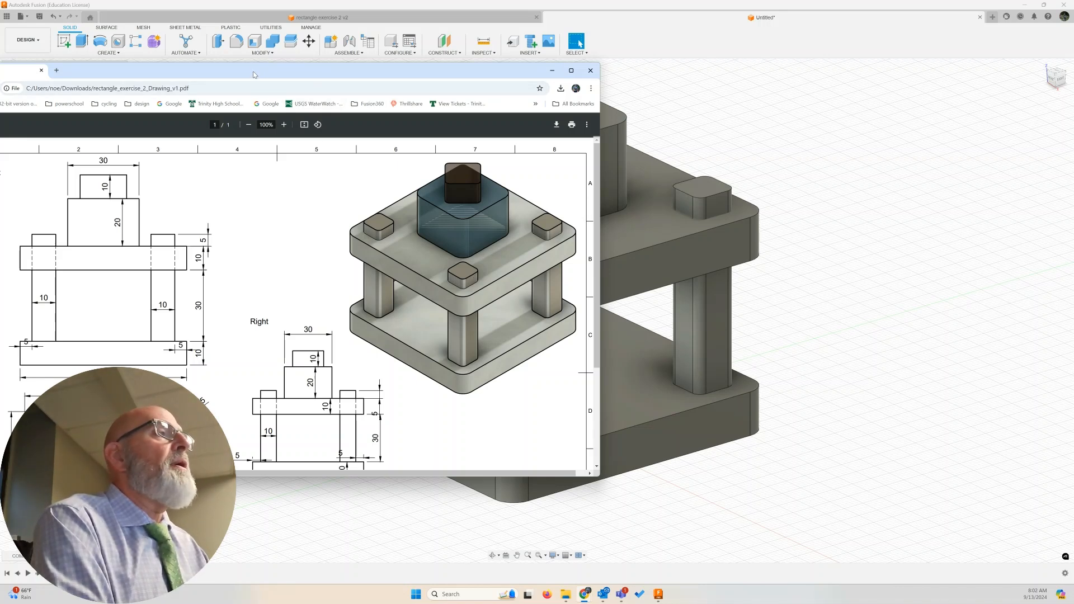
drag(255, 72, 0, 81)
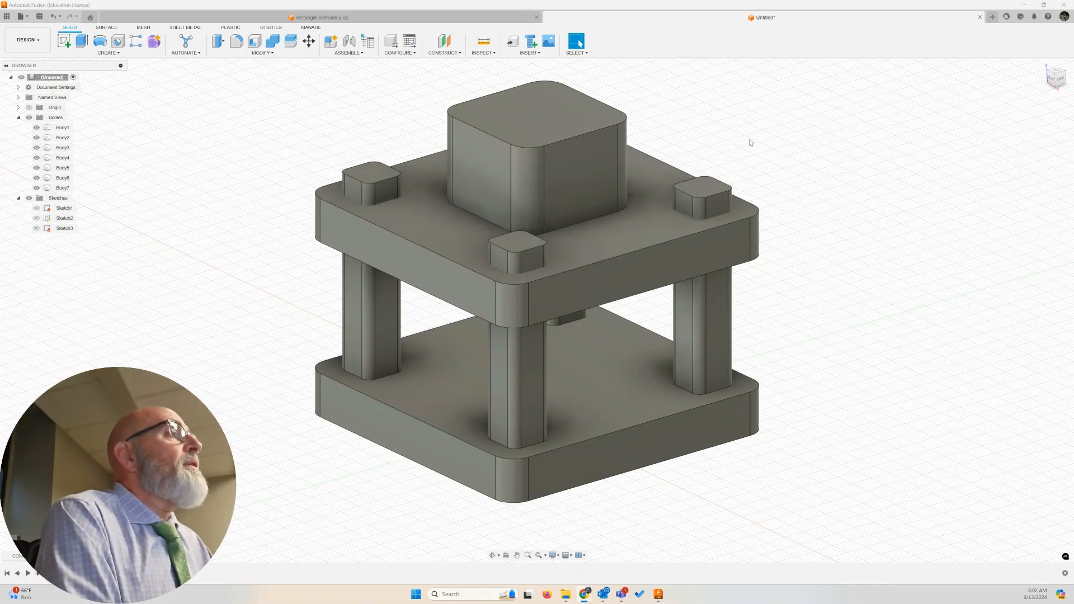
click(561, 103)
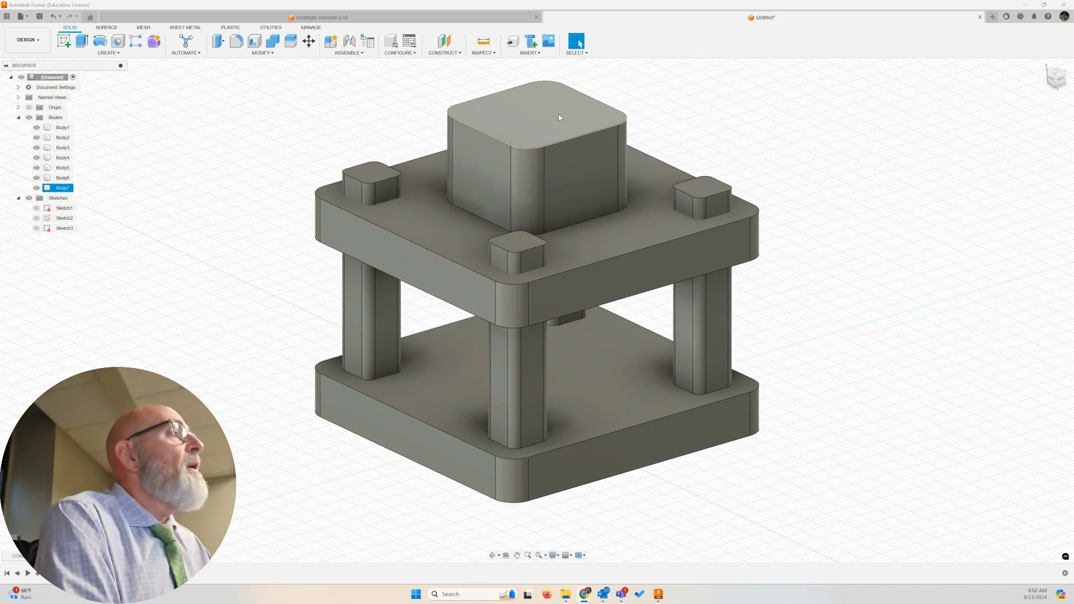
click(406, 114)
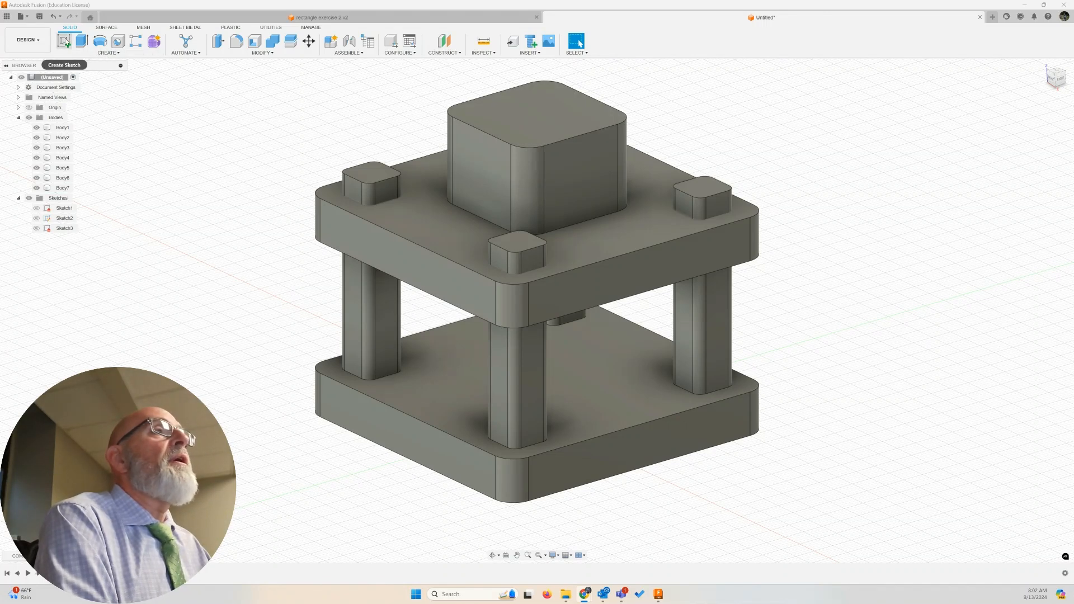
- Start a sketch on the central block's top face and draw a diagonal construction line between two opposite rounded corners through the origin
click(64, 40)
click(571, 124)
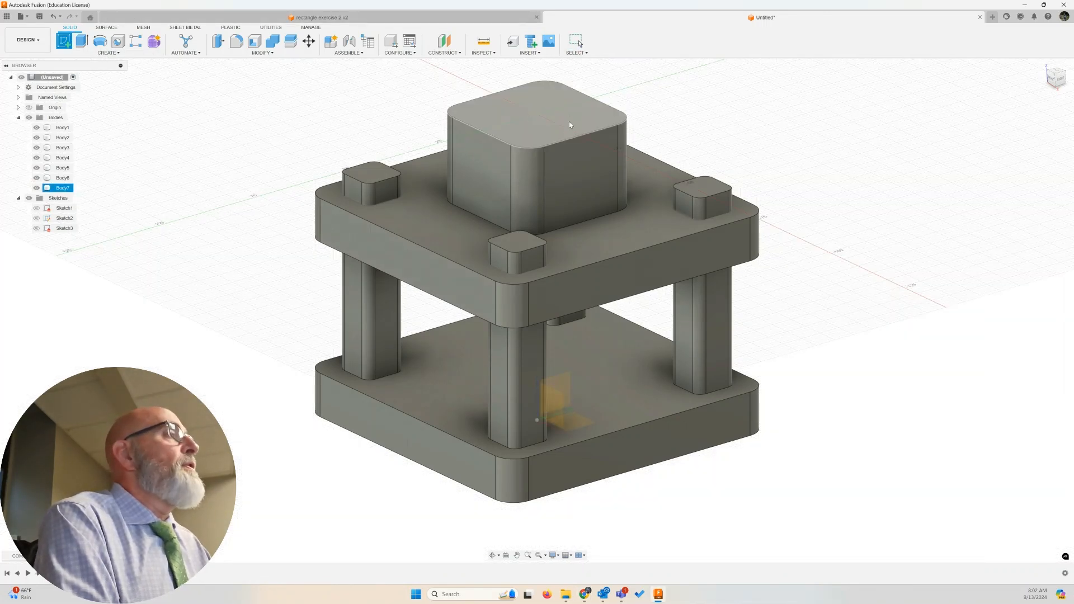
click(546, 118)
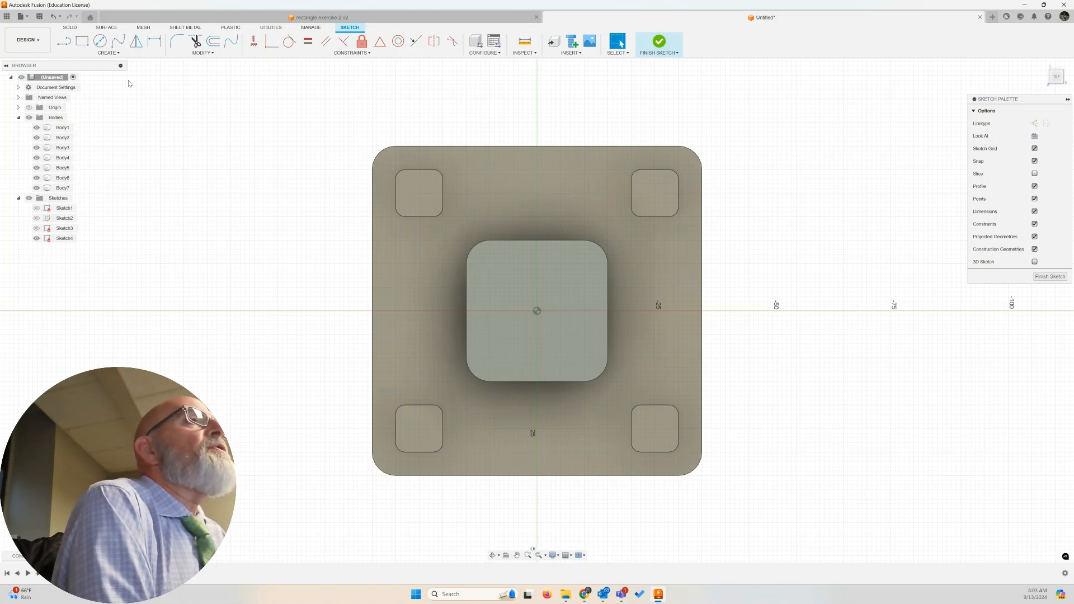
click(66, 44)
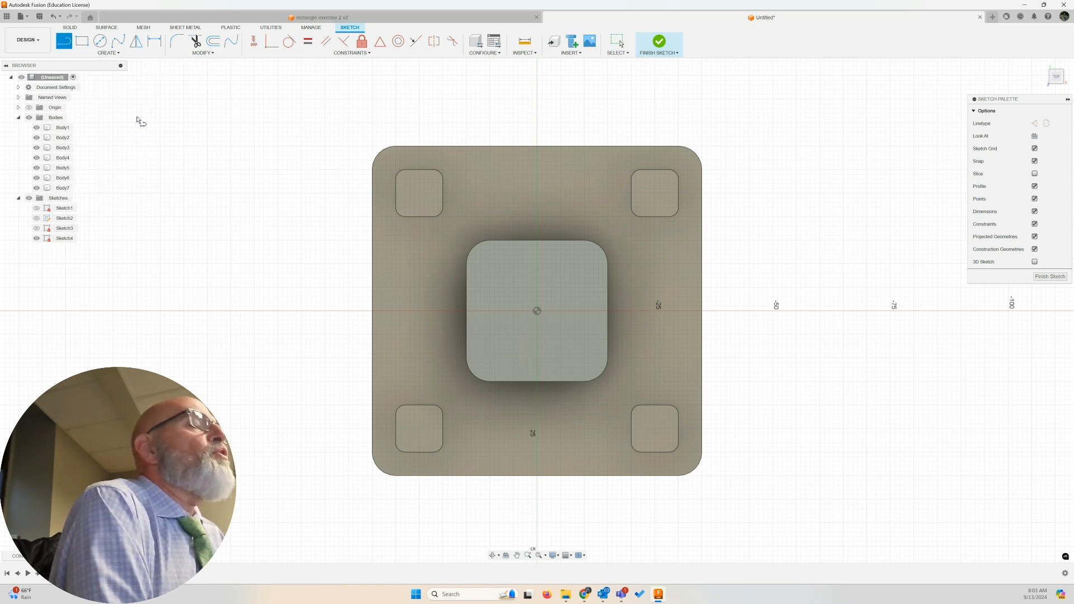
click(601, 248)
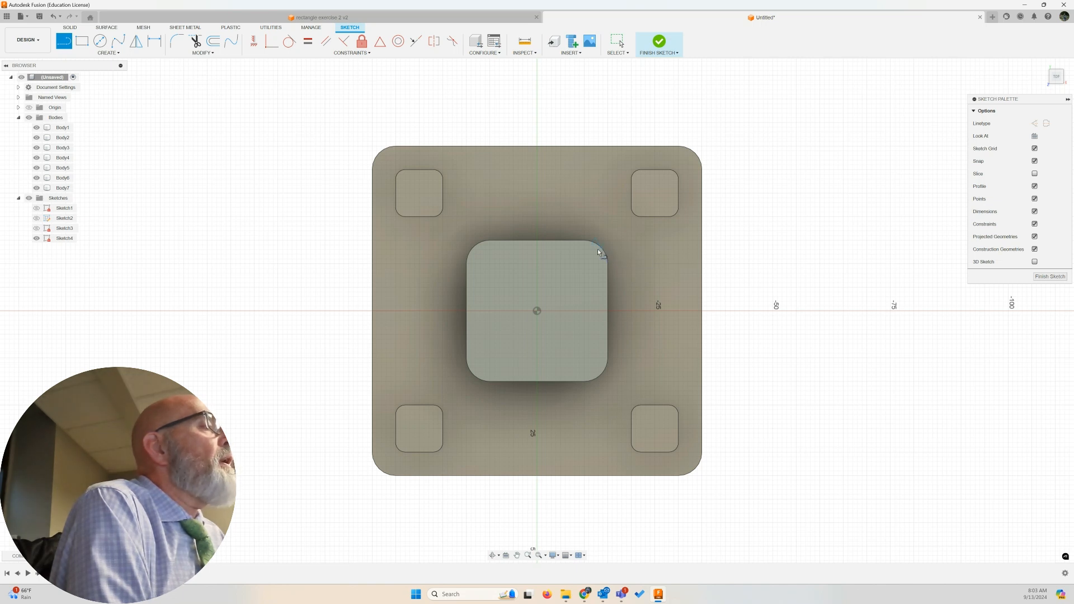
click(473, 376)
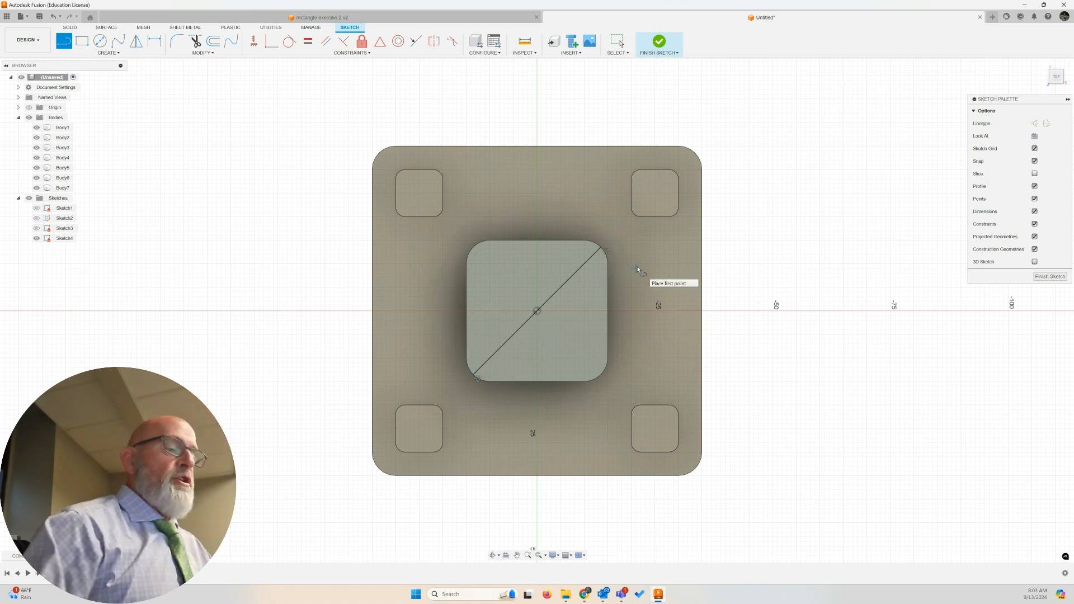
key(Escape)
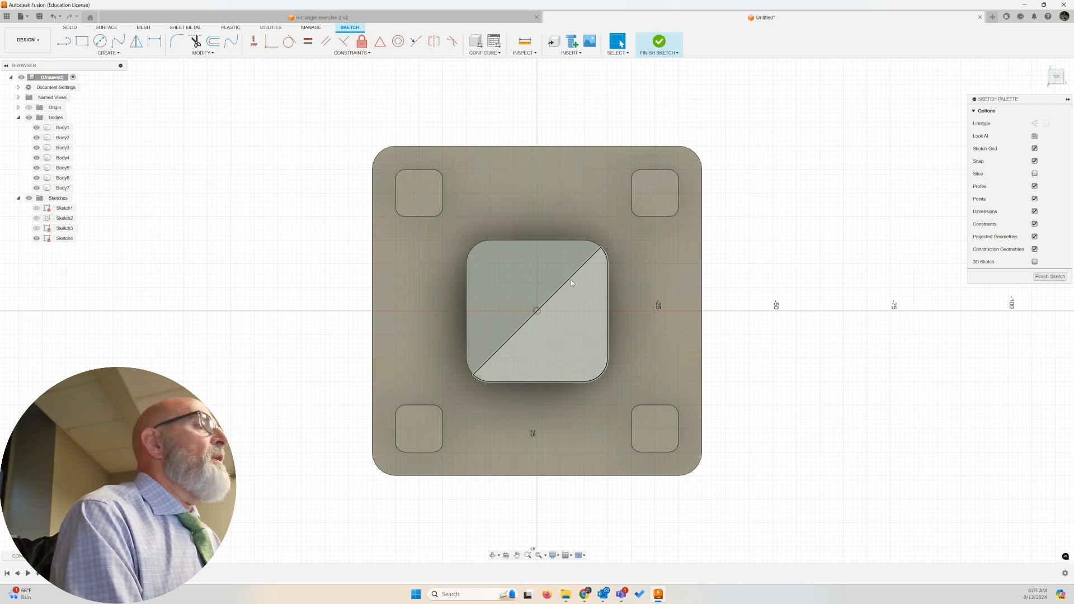
click(567, 281)
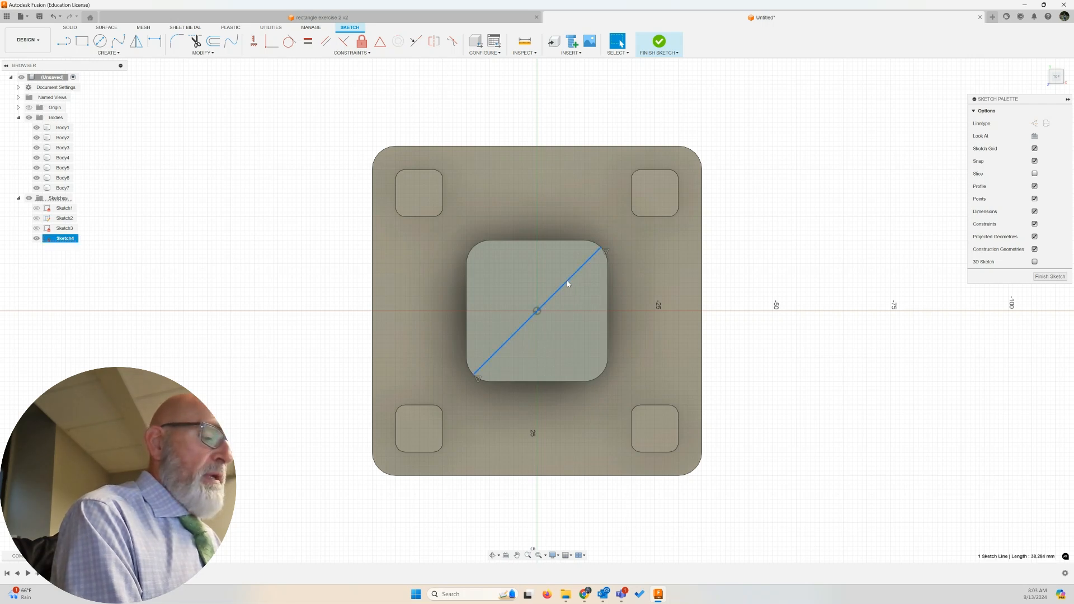
key(x)
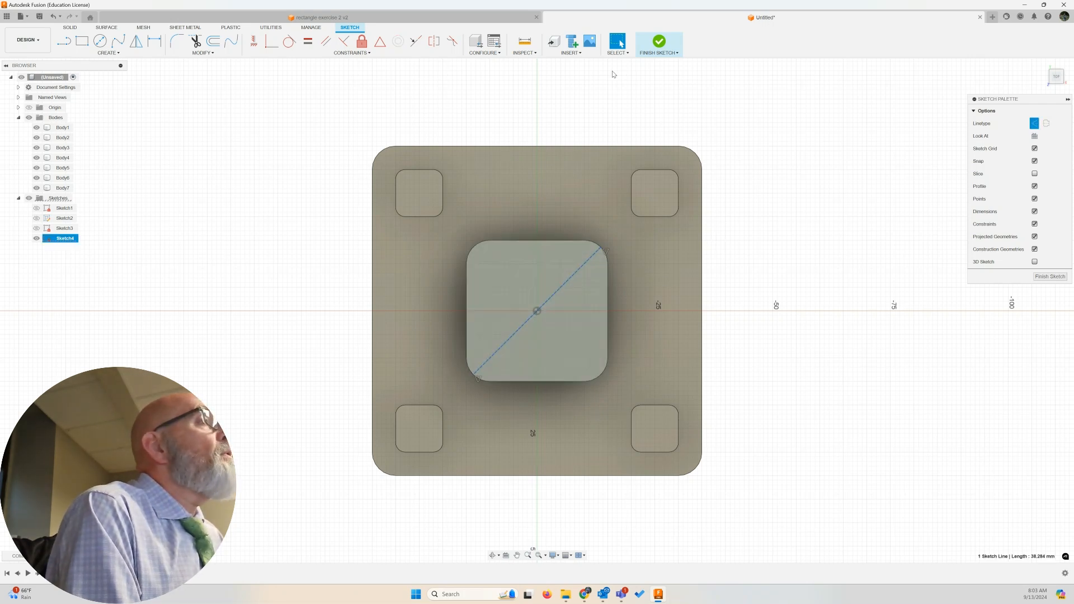
- Draw a second construction line about 7 mm long from the origin, perpendicular to the diagonal construction line
click(63, 40)
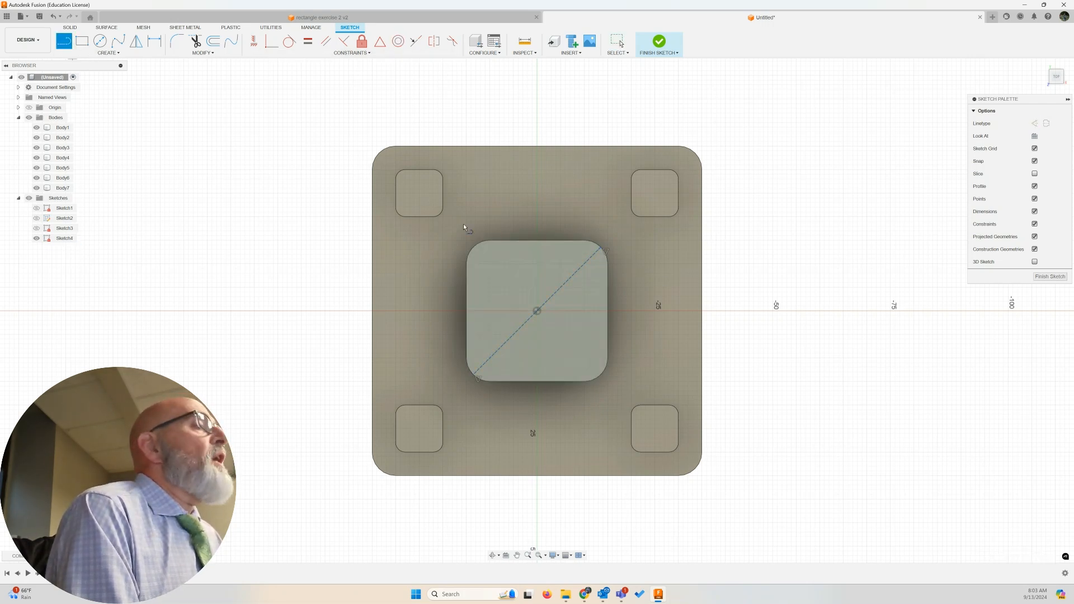
click(536, 309)
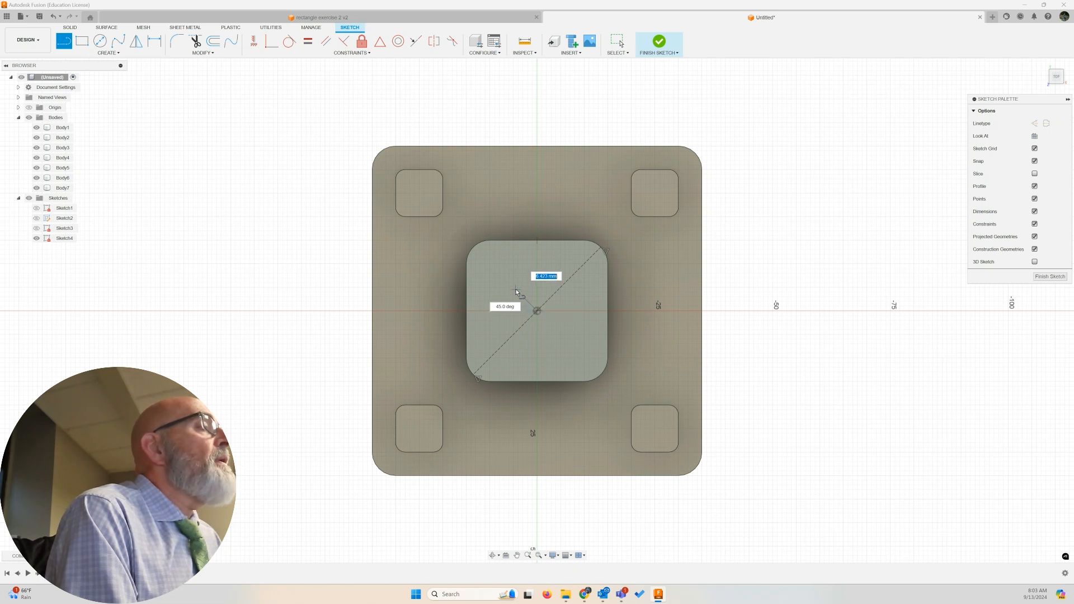
click(514, 287)
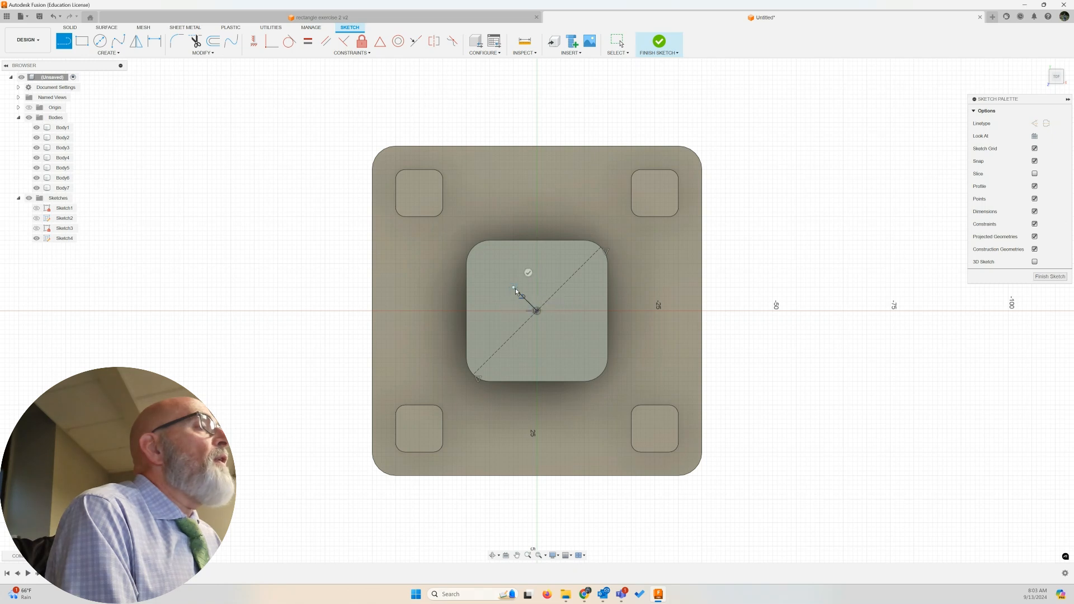
key(Escape)
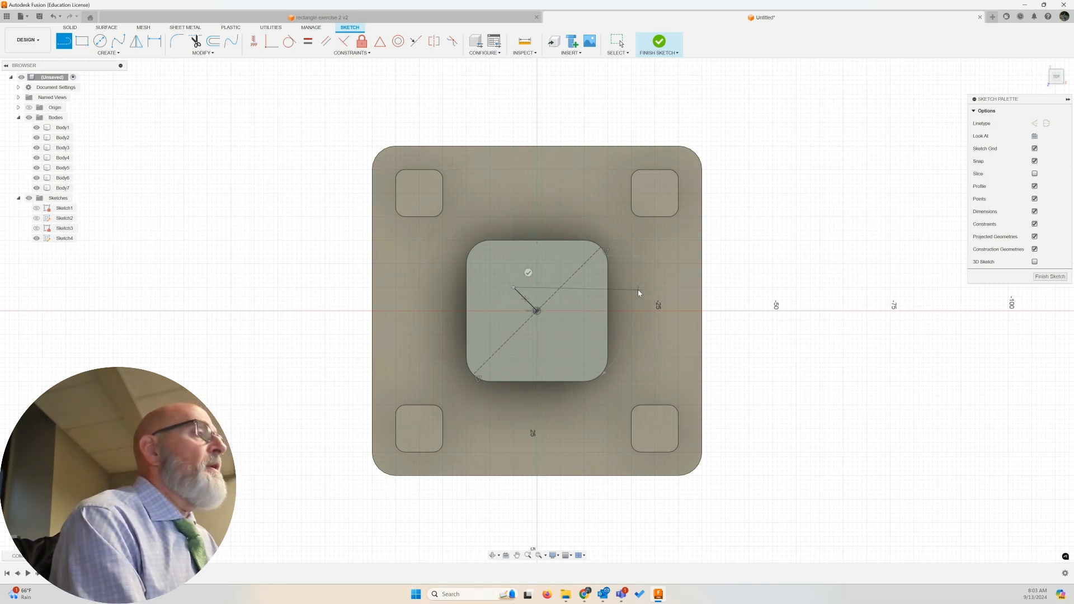
click(524, 302)
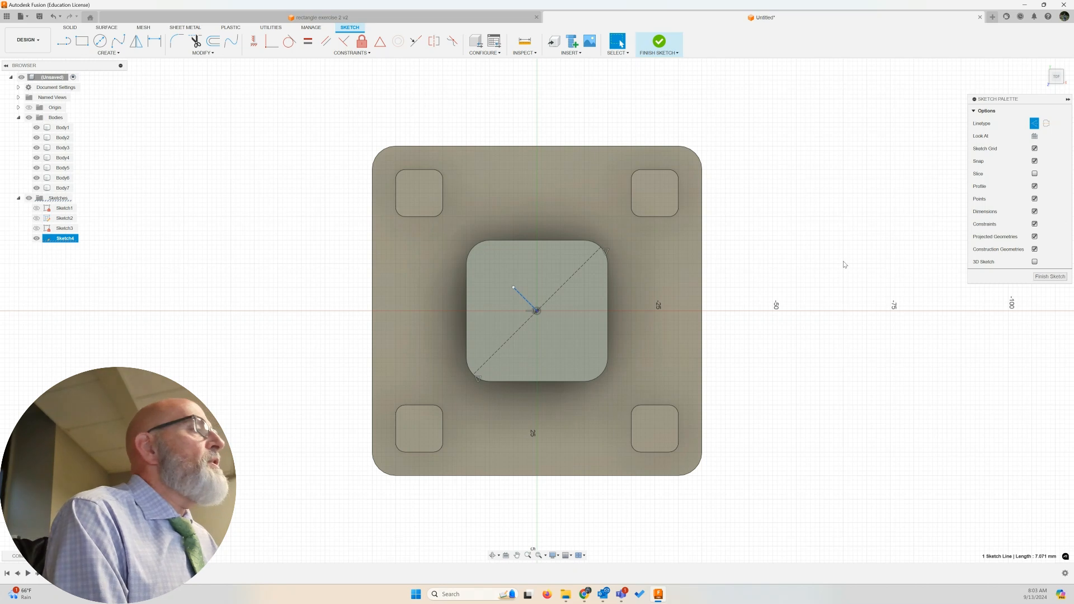
click(828, 248)
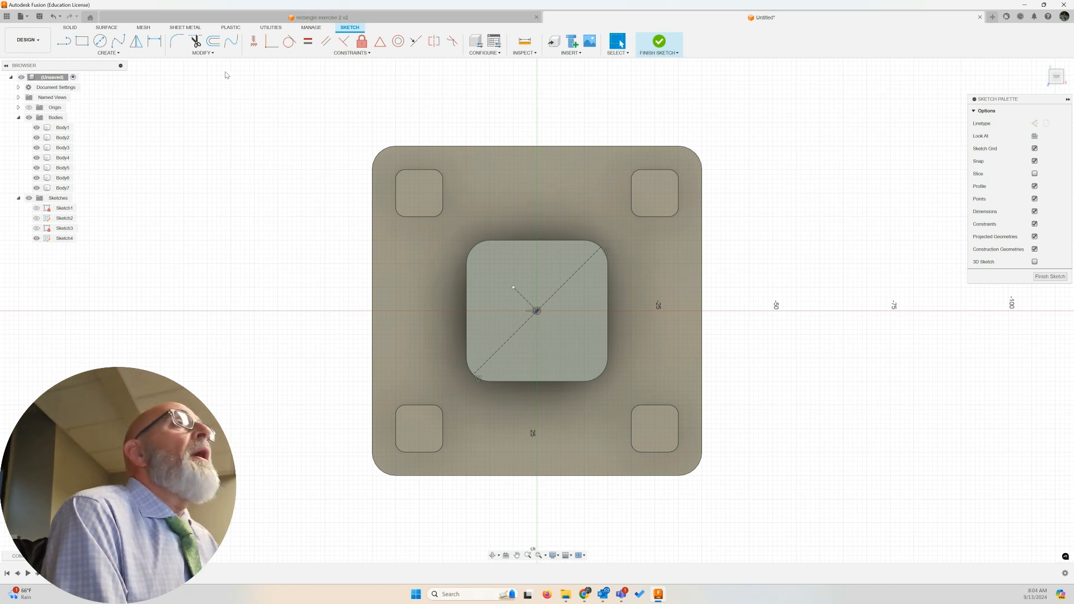
- Draw a 15 by 15 mm three-point rectangle around the origin, starting on the vertical axis below it, with sides parallel to the diagonal construction line
click(120, 56)
mouse_move(142, 69)
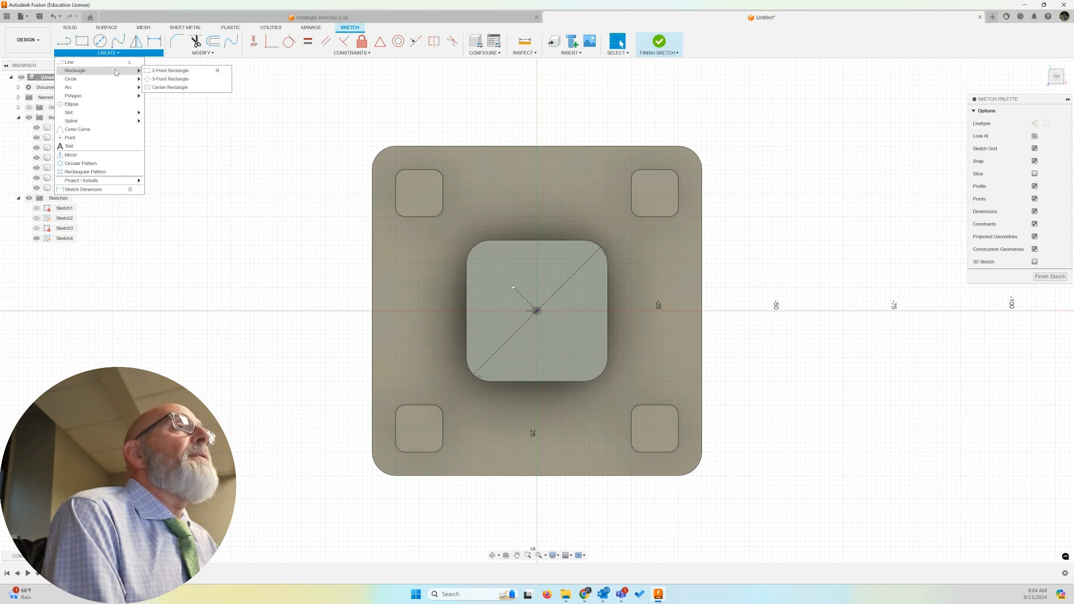
click(170, 81)
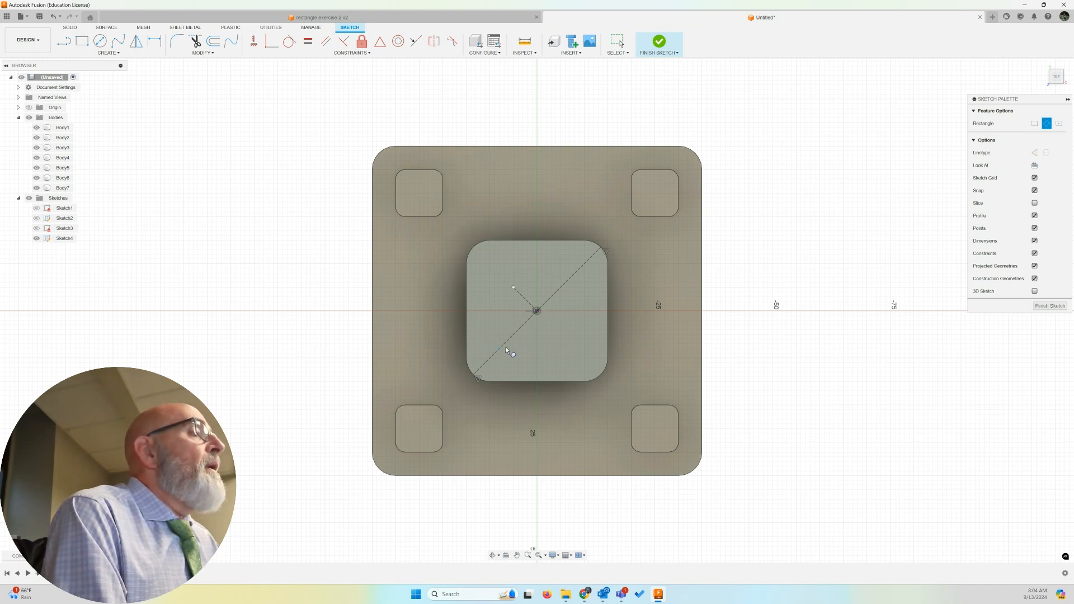
scroll(509, 346, up, 1)
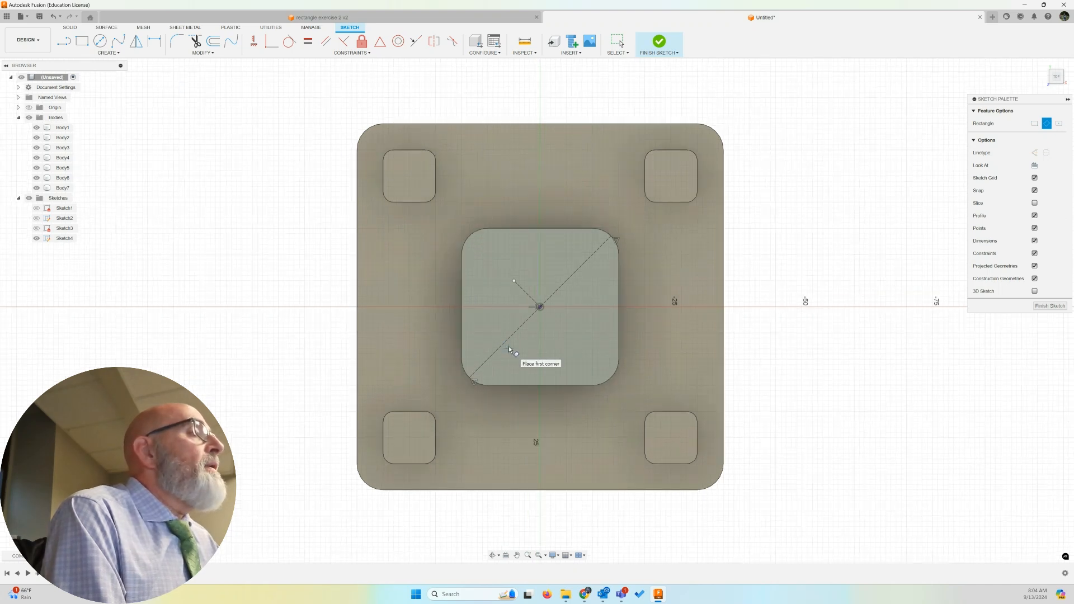
click(540, 359)
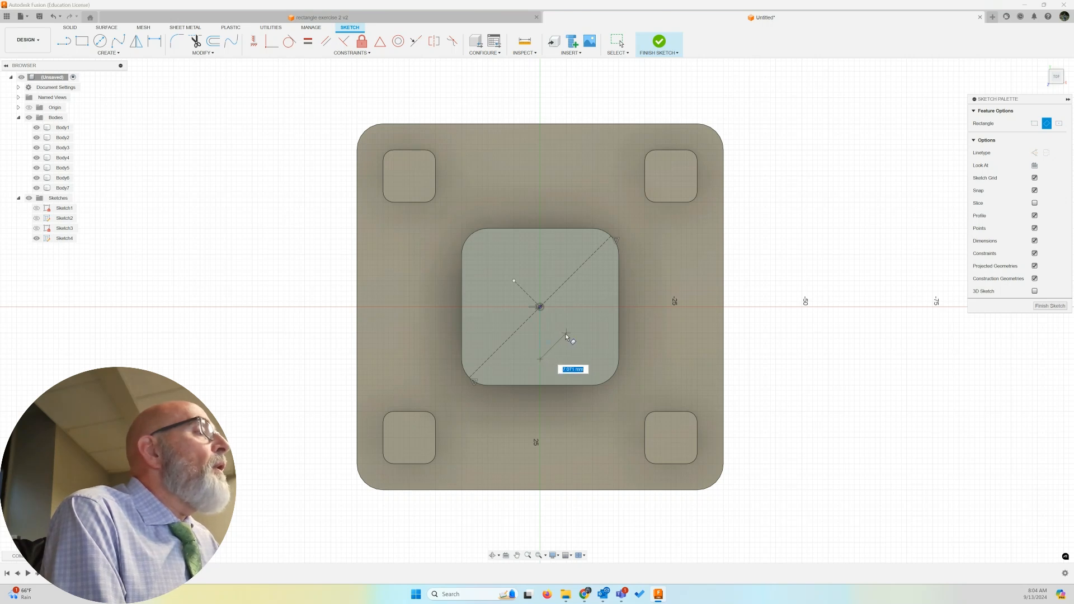
scroll(553, 352, down, 2)
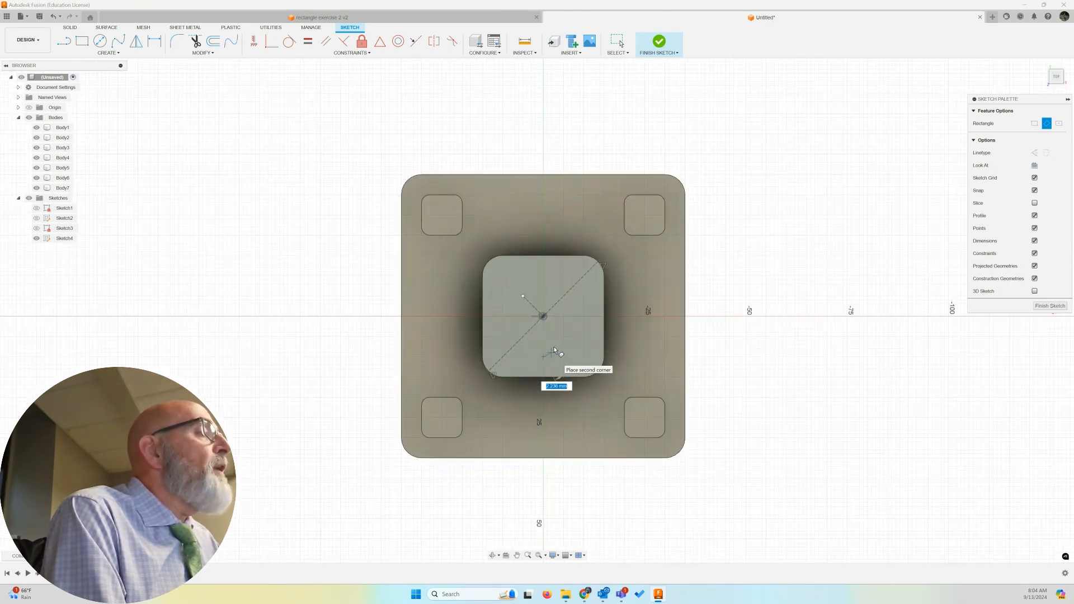
scroll(554, 351, up, 3)
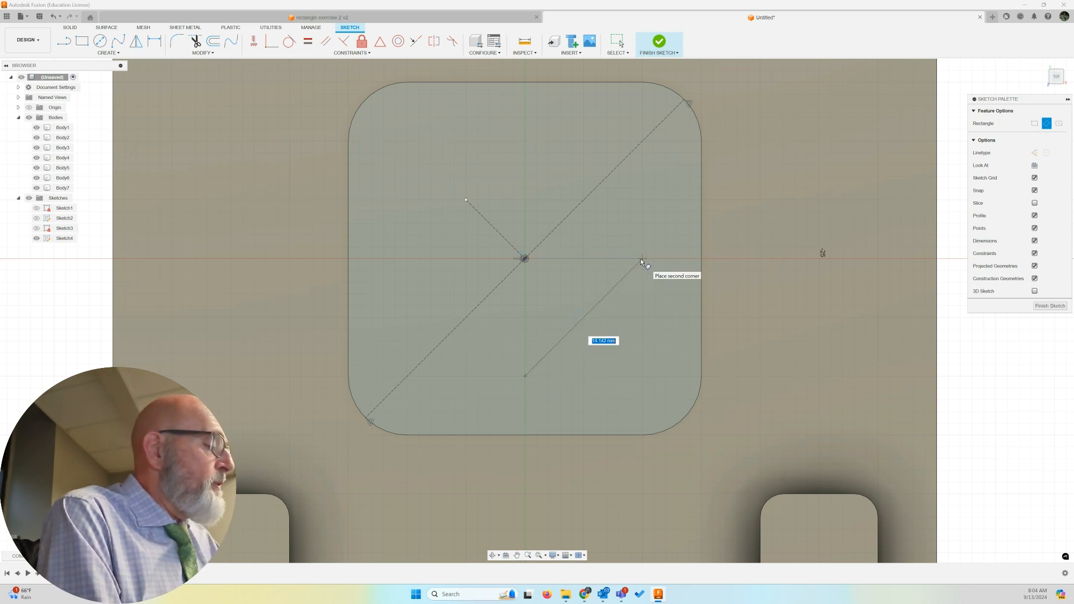
text(15)
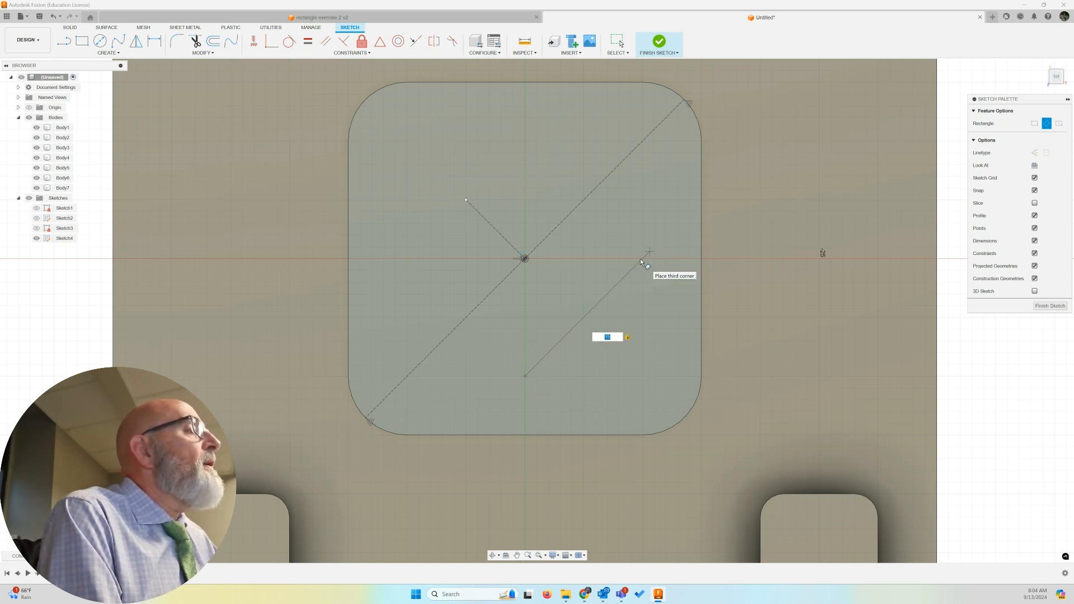
click(641, 259)
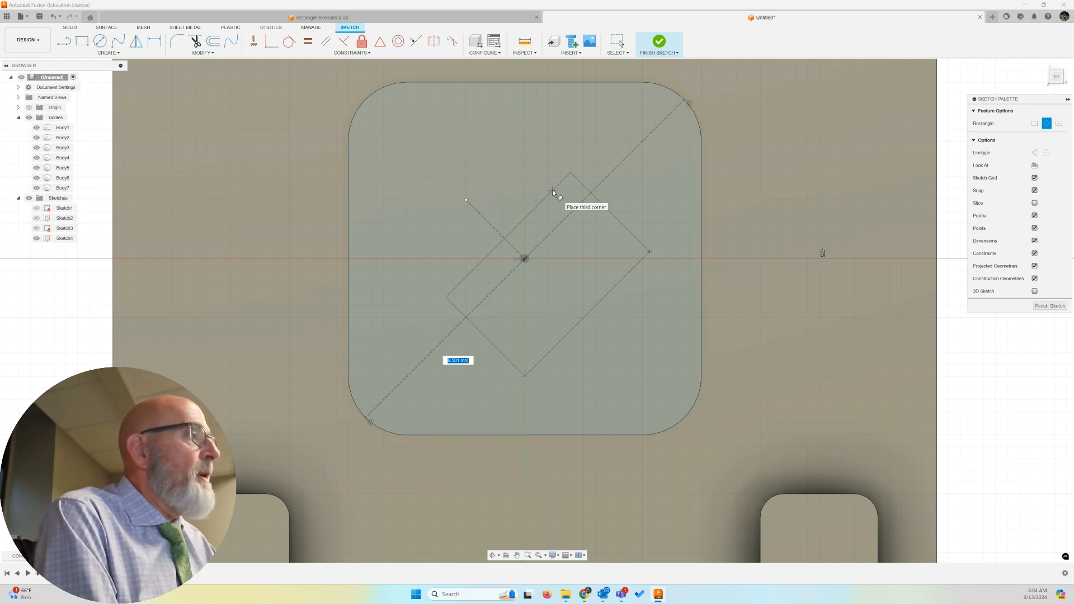
text(15)
key(Tab)
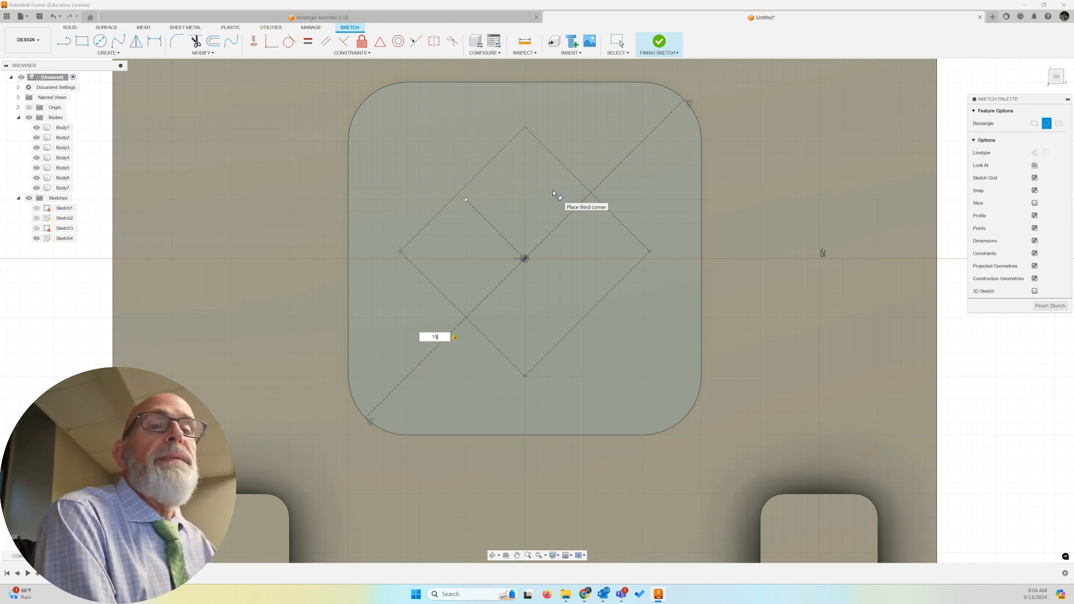
click(553, 194)
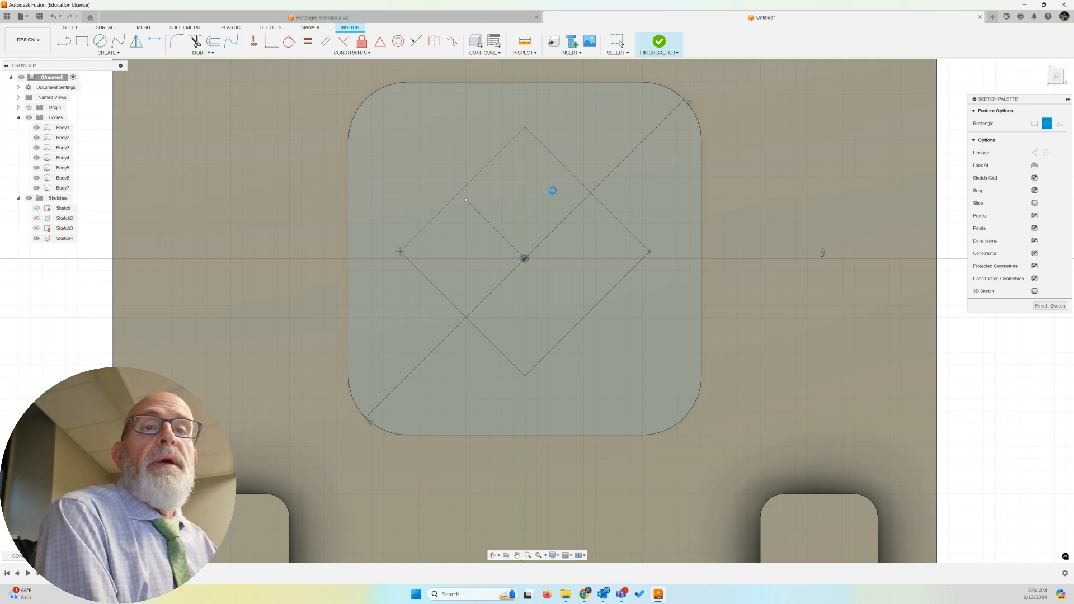
key(Escape)
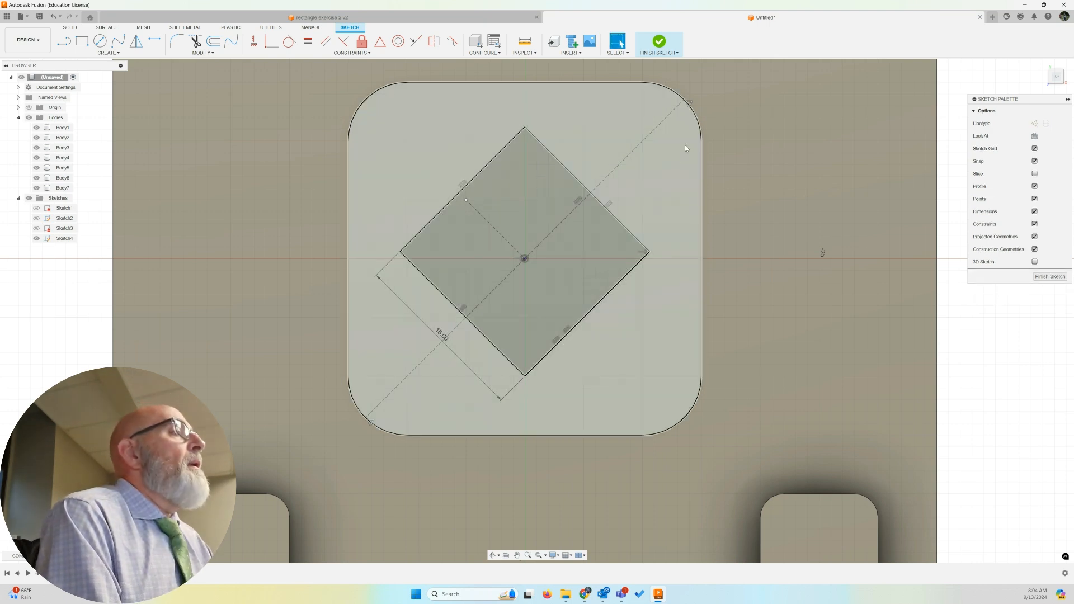
- Fillet all four corners of the rotated square with a 2 mm radius
click(477, 134)
click(196, 82)
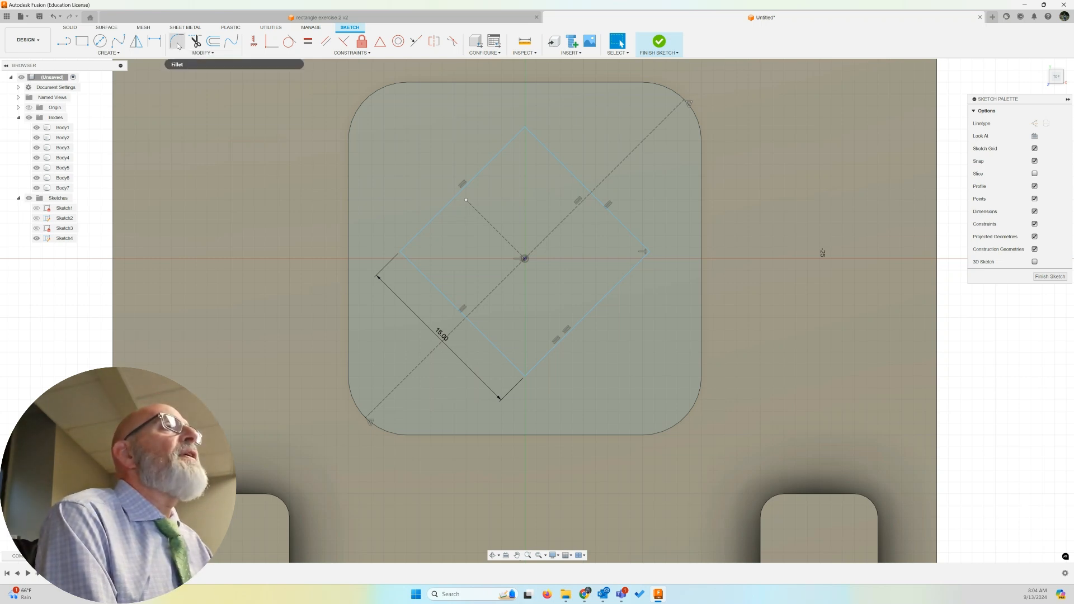
click(178, 43)
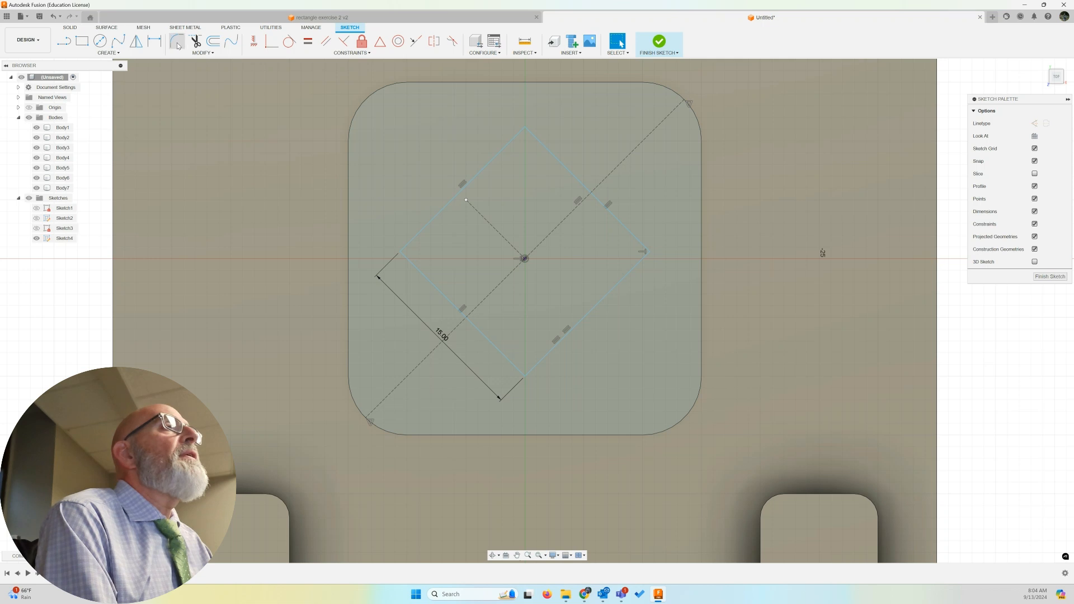
click(525, 128)
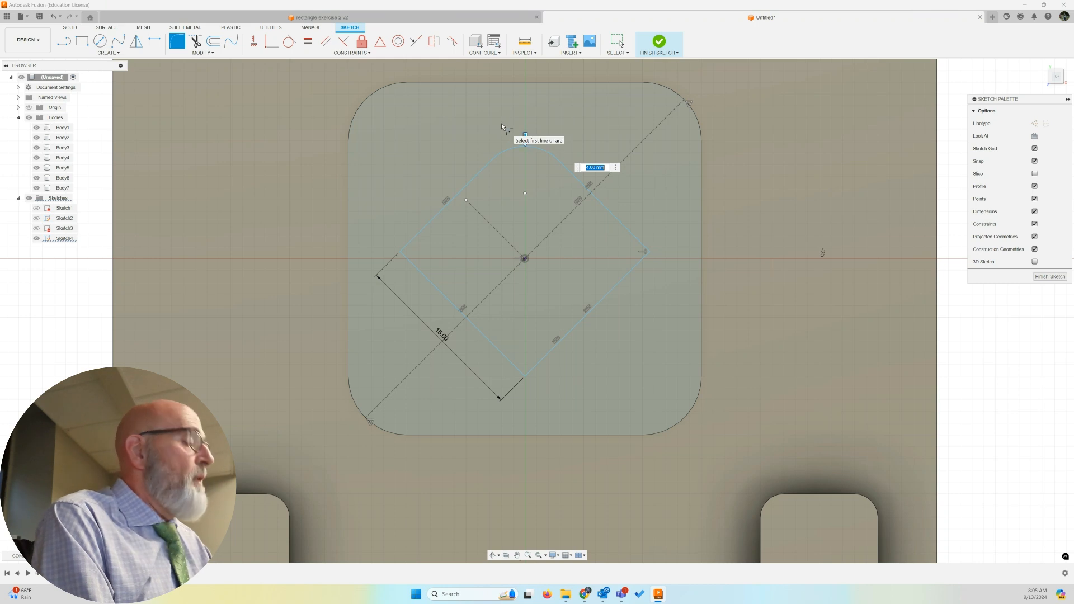
text(2)
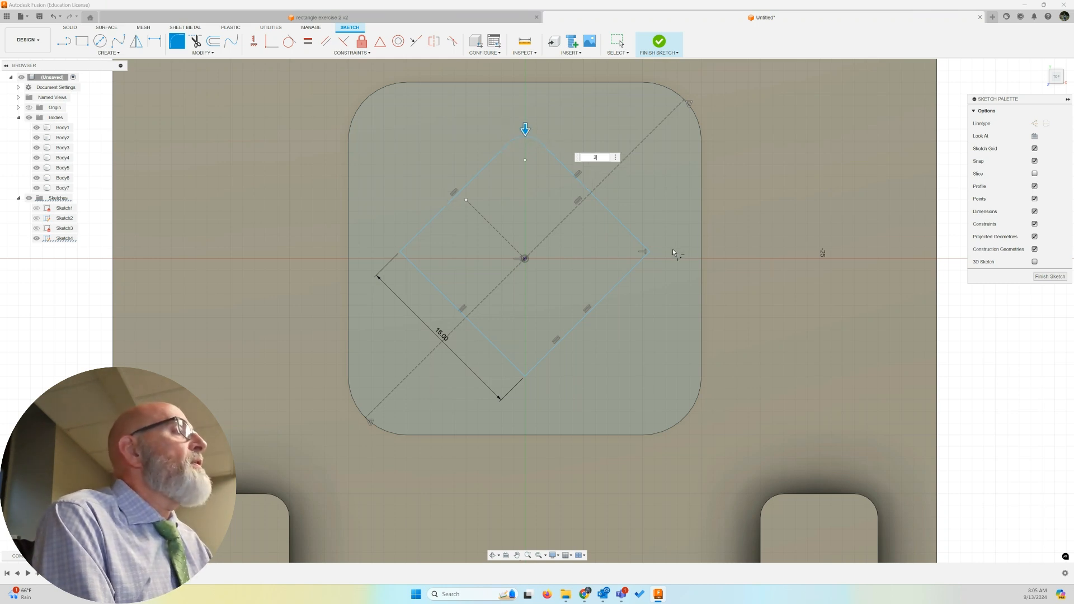
click(649, 252)
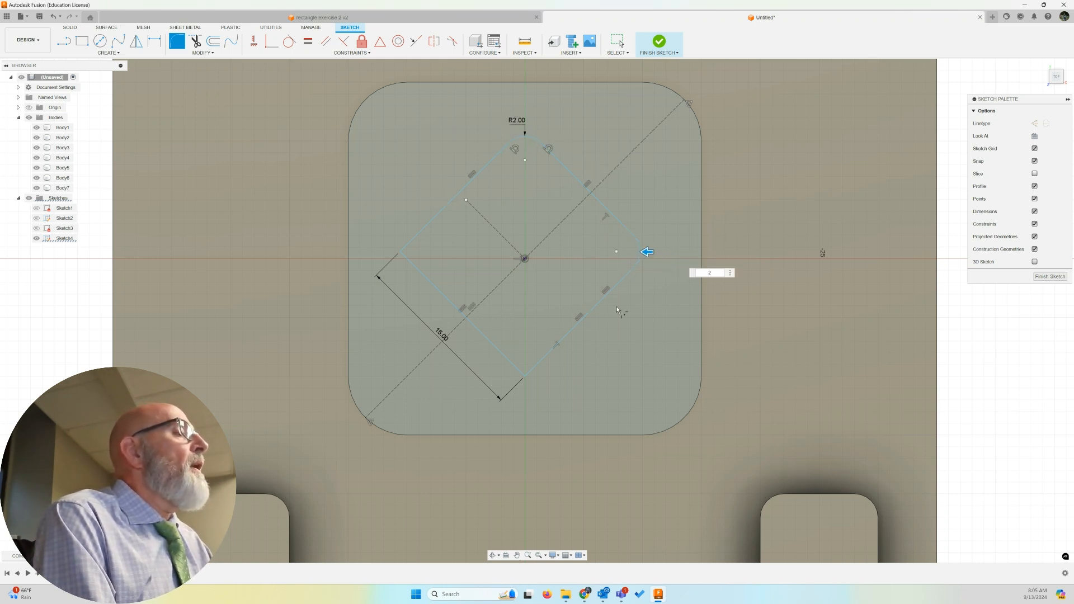
click(525, 377)
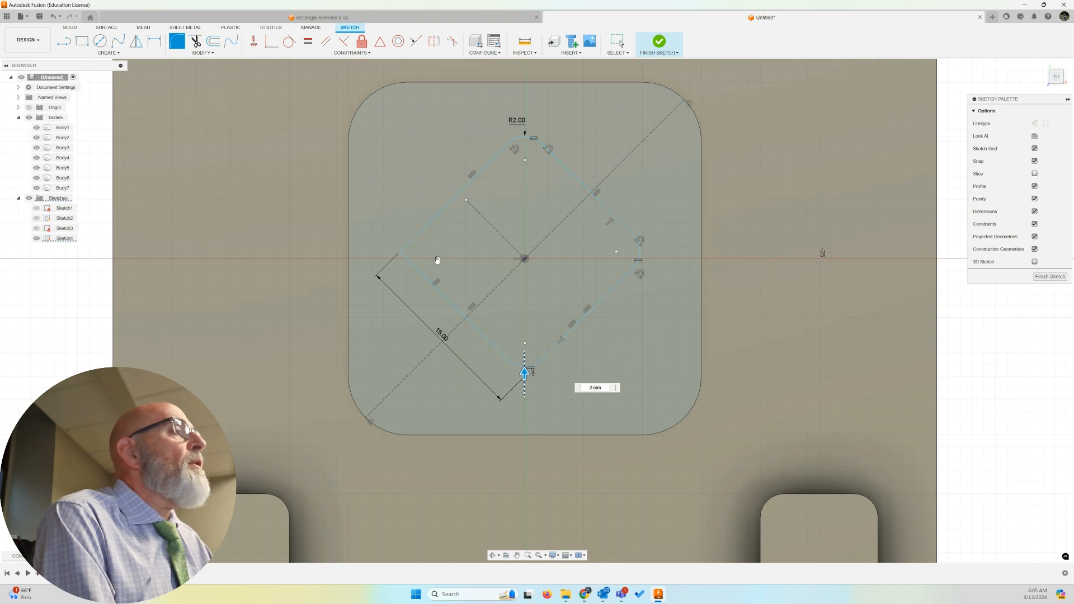
click(402, 252)
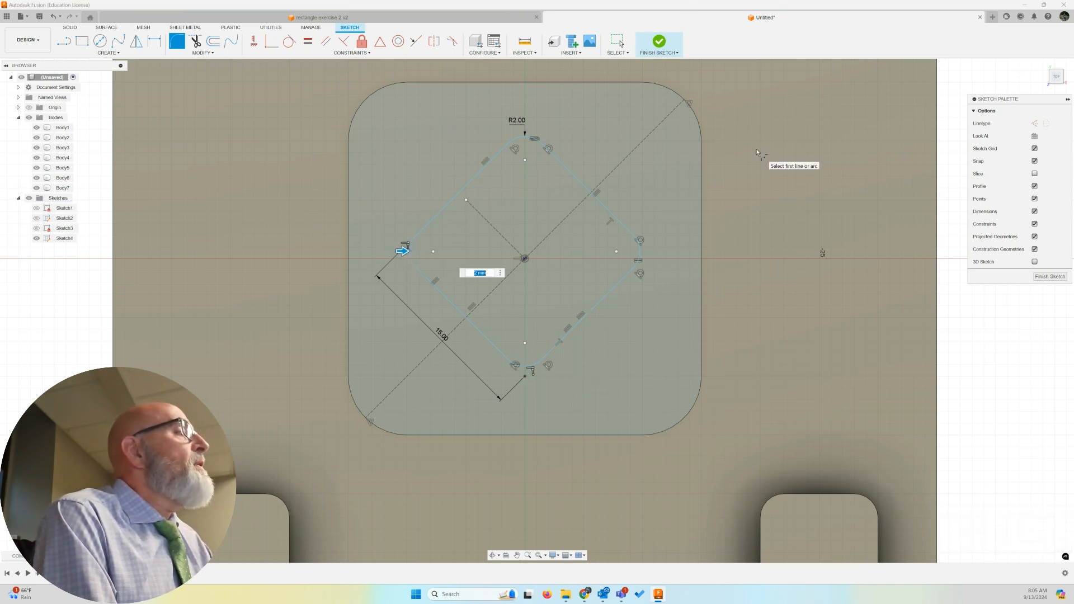
key(Escape)
key(Escape)
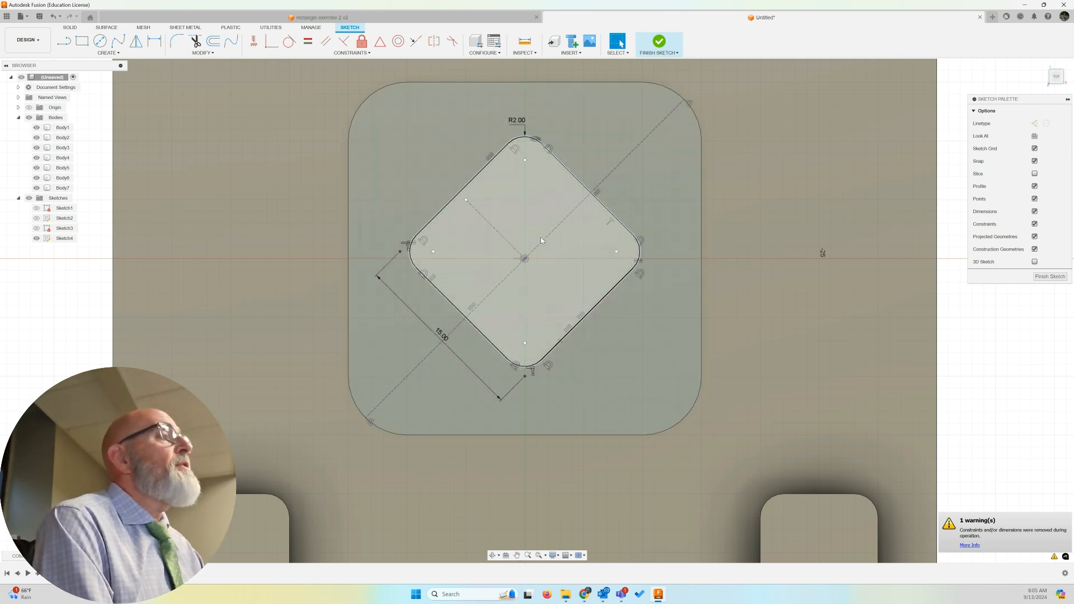
- Examine how the rounded square is positioned relative to the origin and the two construction lines
click(549, 257)
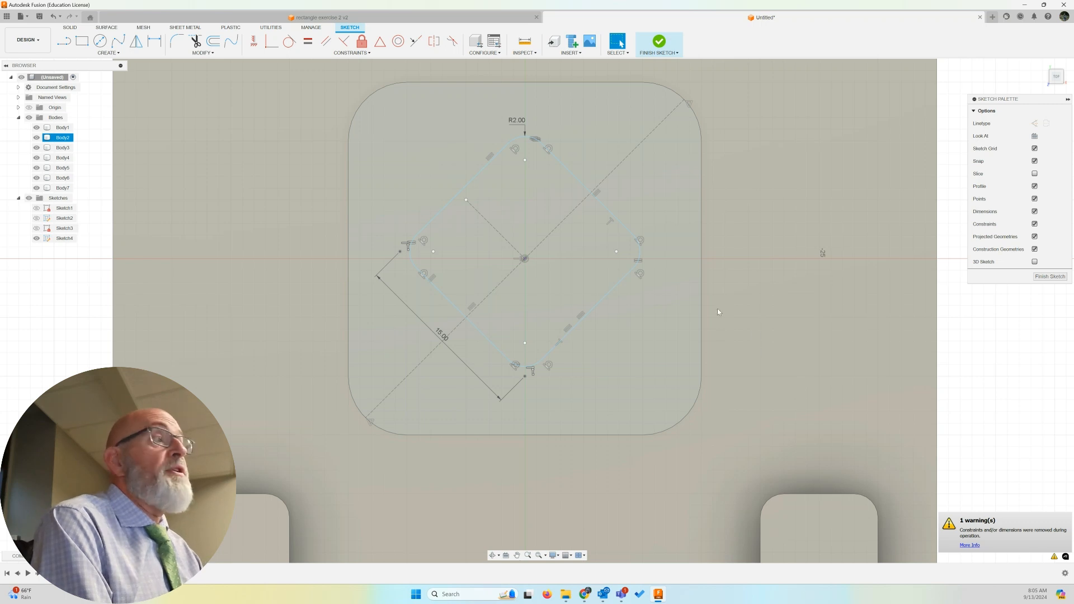
scroll(284, 289, down, 1)
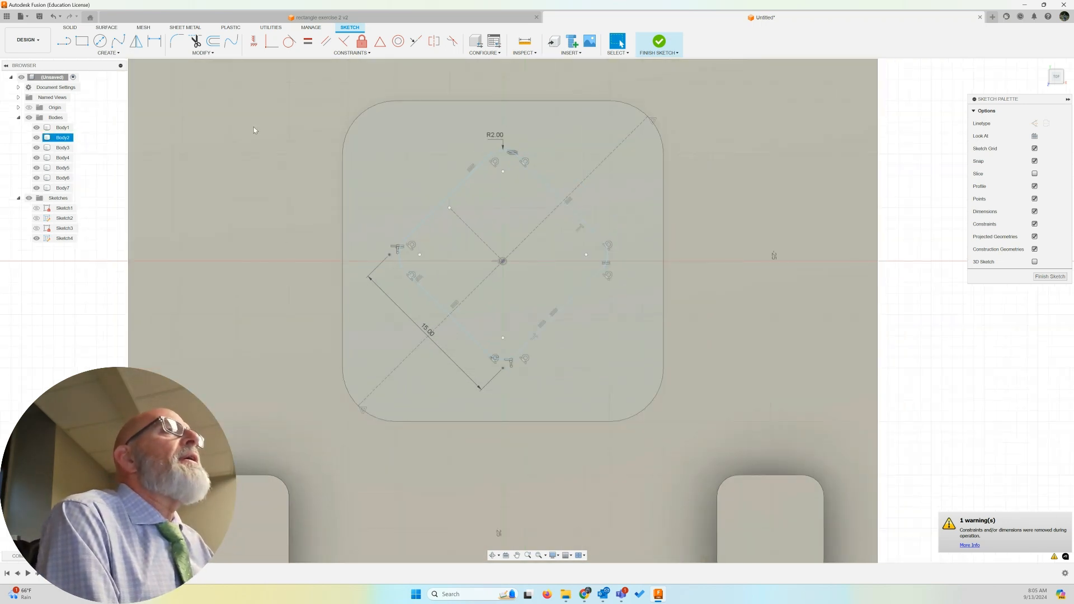
key(Escape)
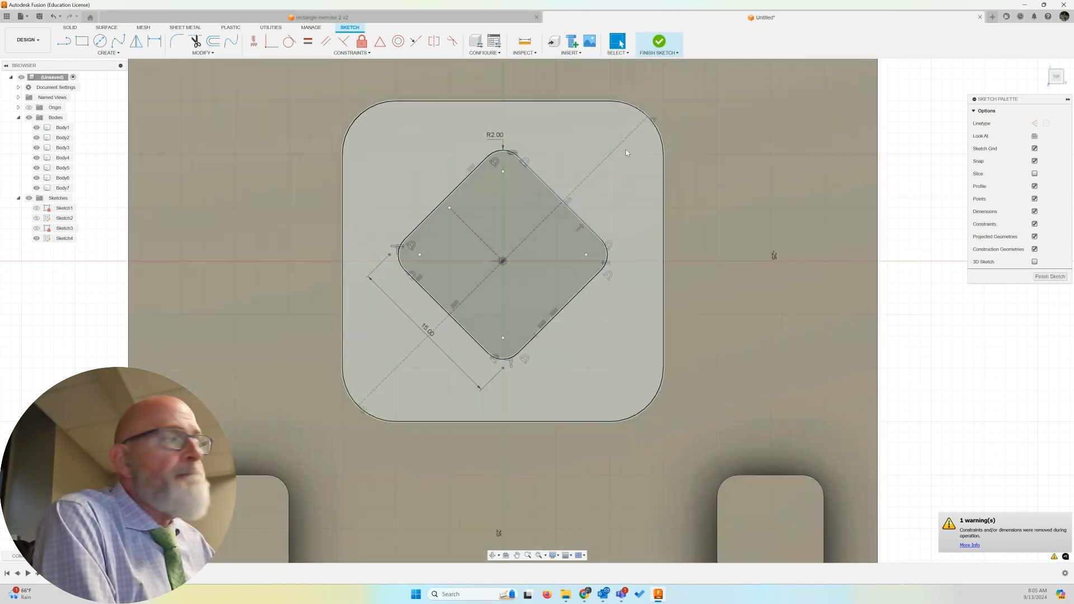
click(529, 241)
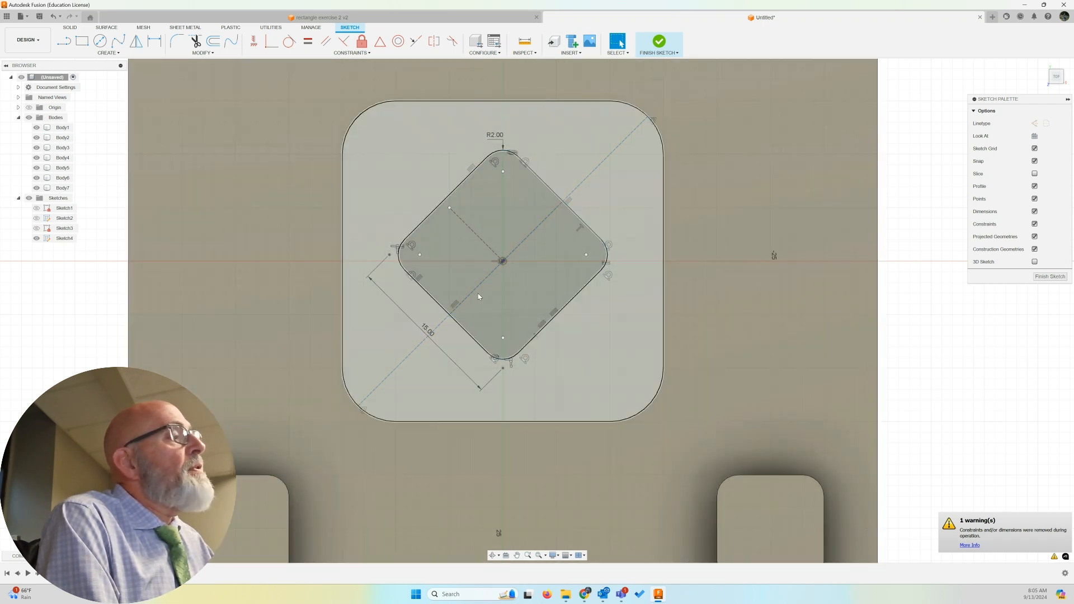
click(359, 406)
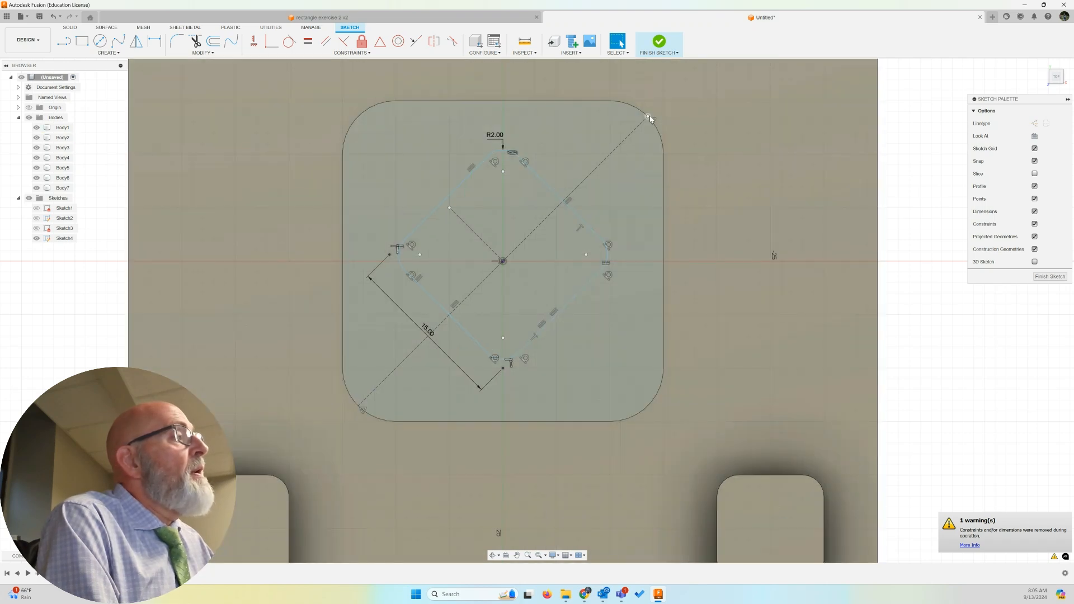
click(502, 263)
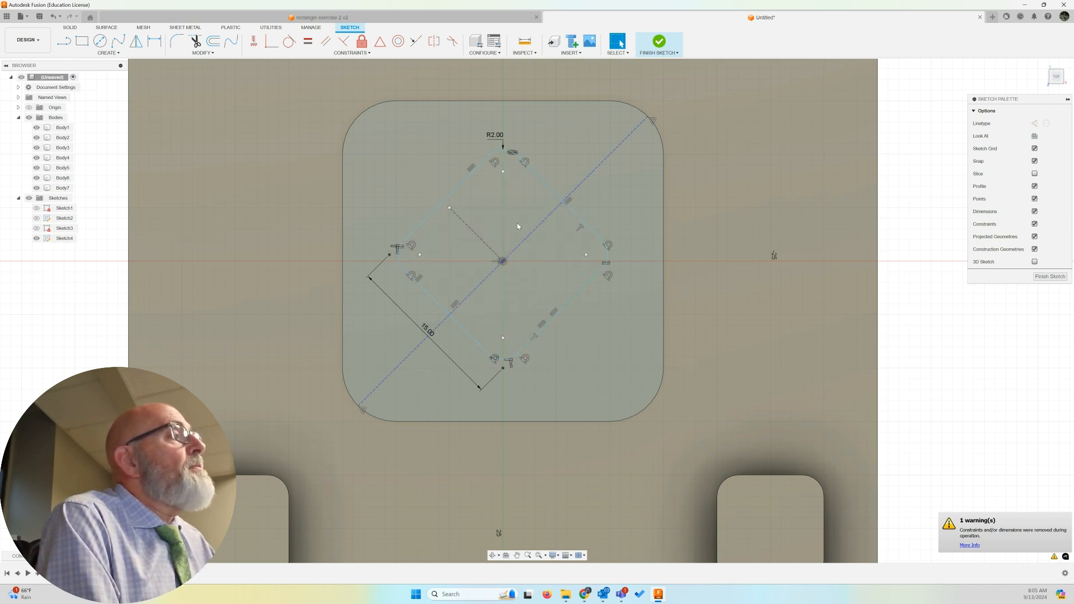
click(472, 174)
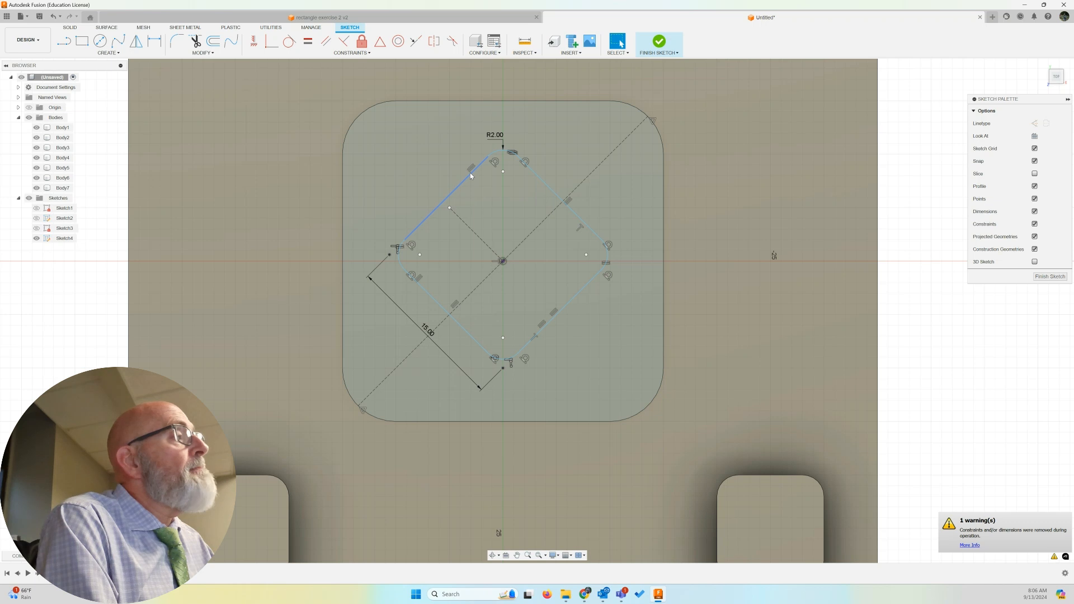
click(482, 237)
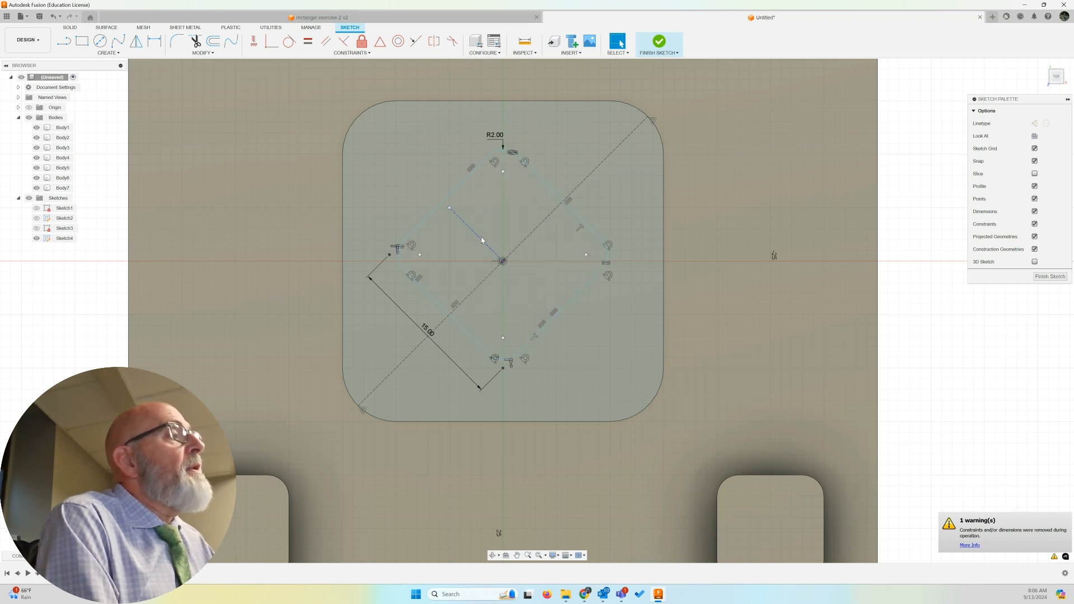
click(503, 263)
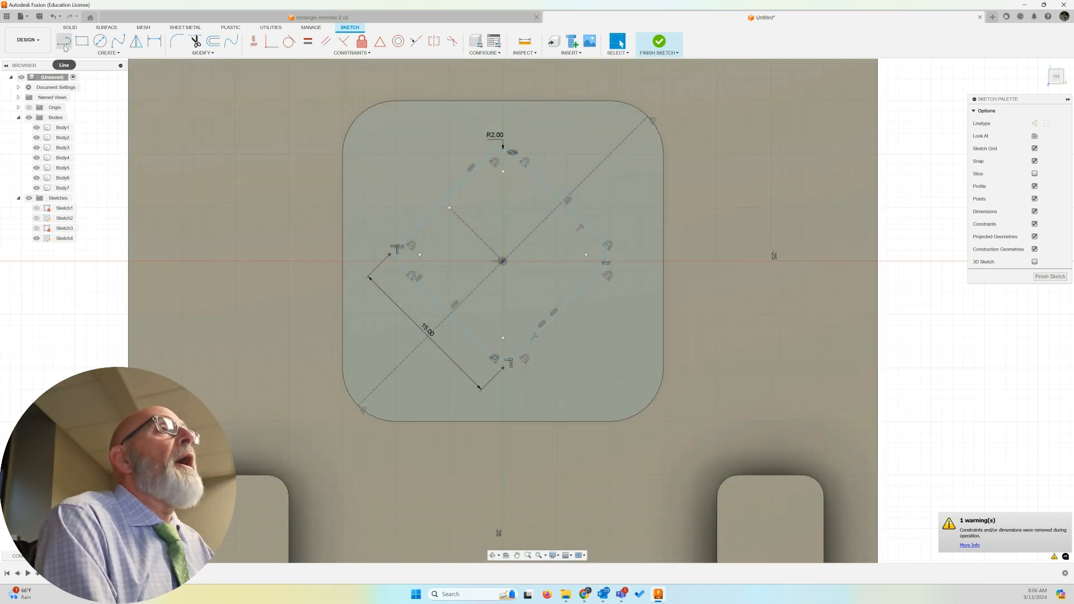
click(65, 47)
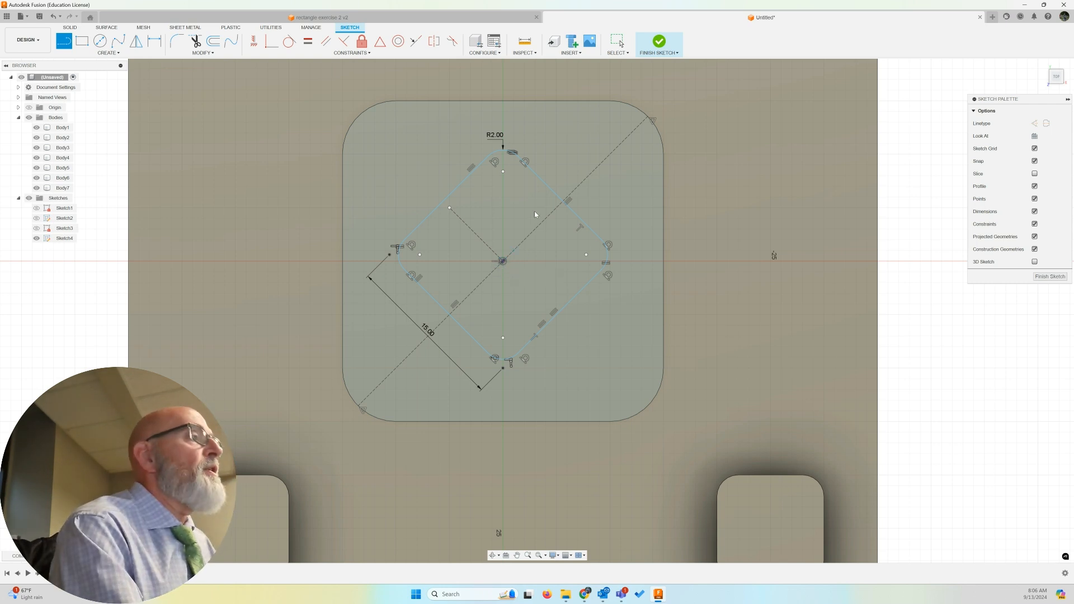
key(Escape)
click(260, 160)
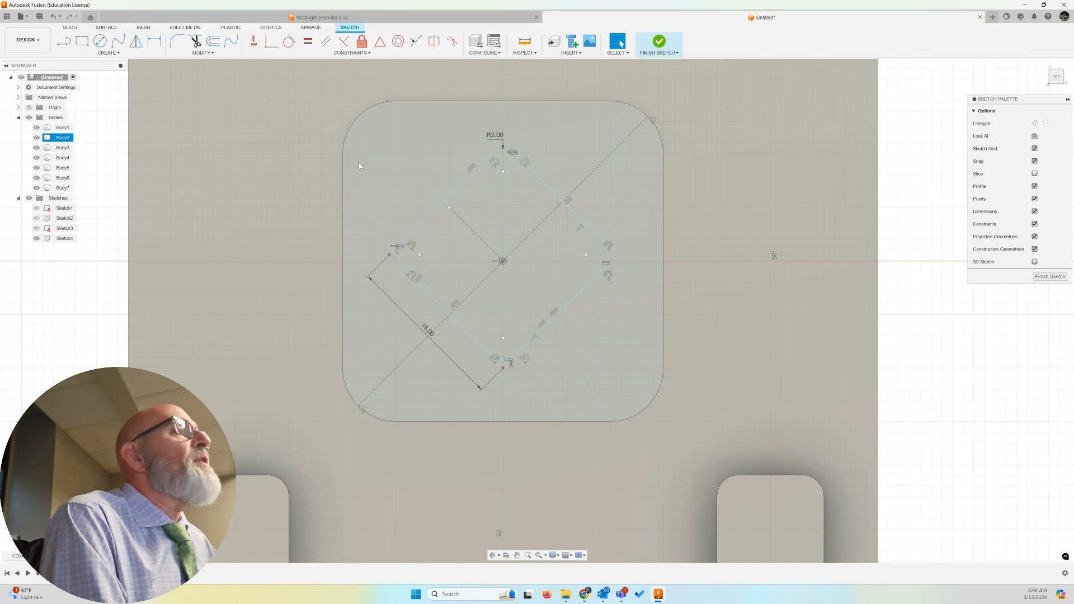
key(Escape)
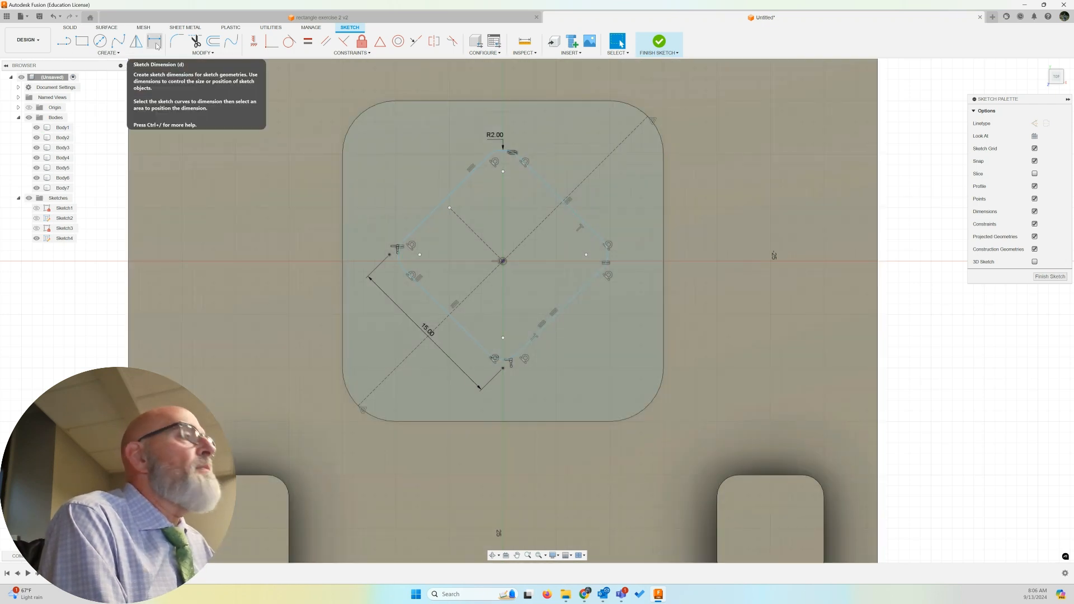
- Dimension the distance from the diagonal construction line to the rotated square's lower-right side as 7.5 mm
click(156, 45)
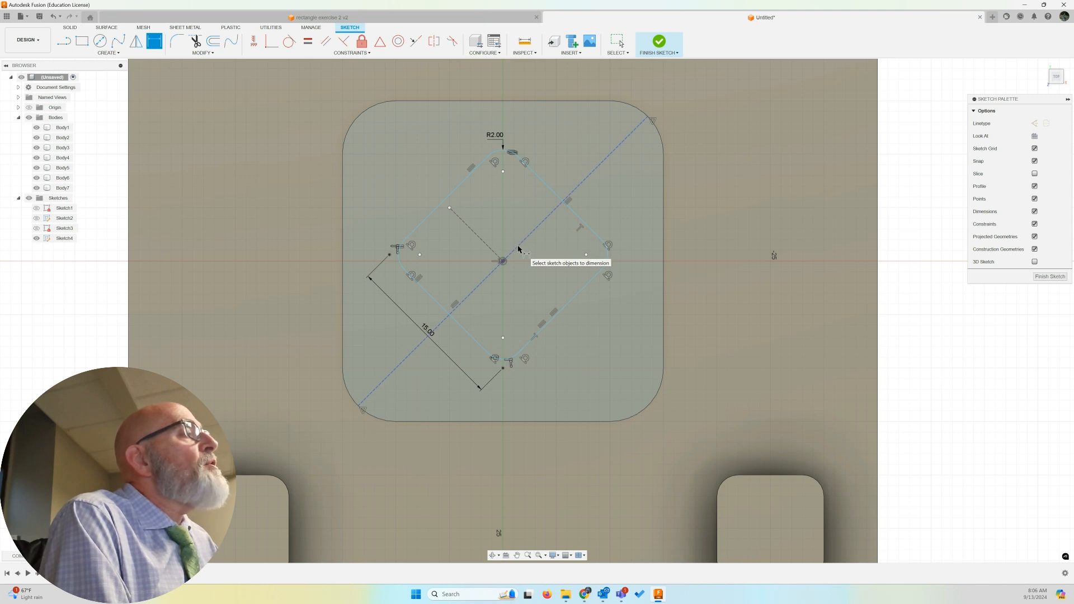
click(518, 247)
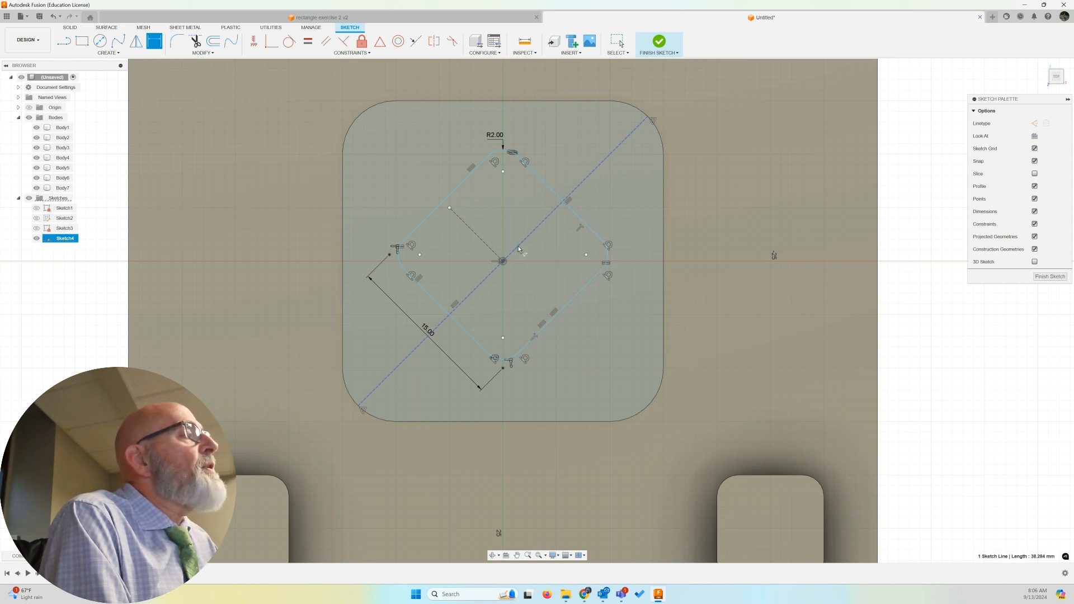
click(572, 303)
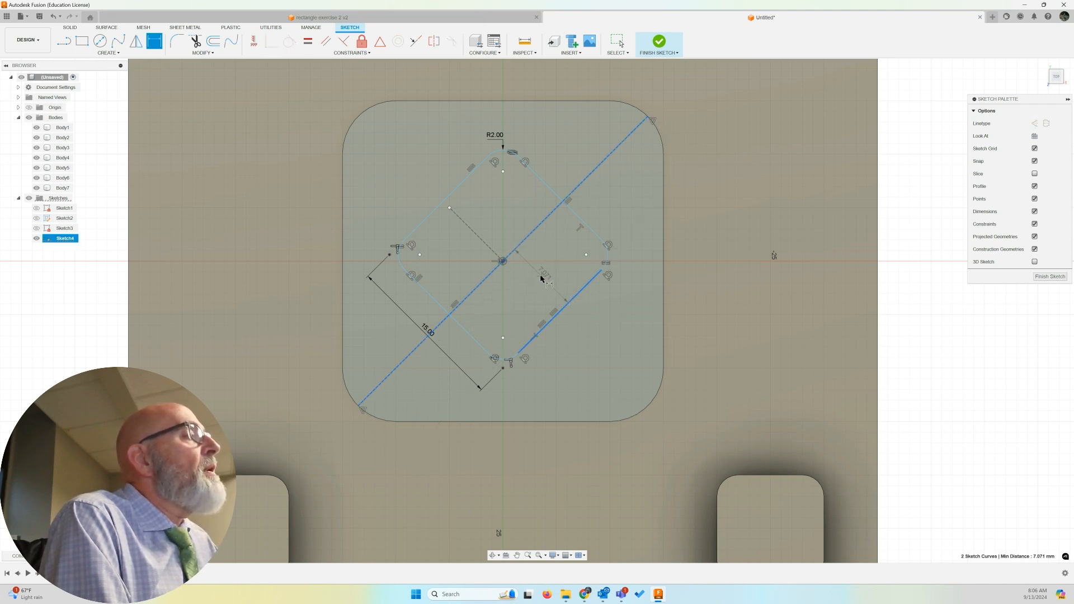
click(542, 277)
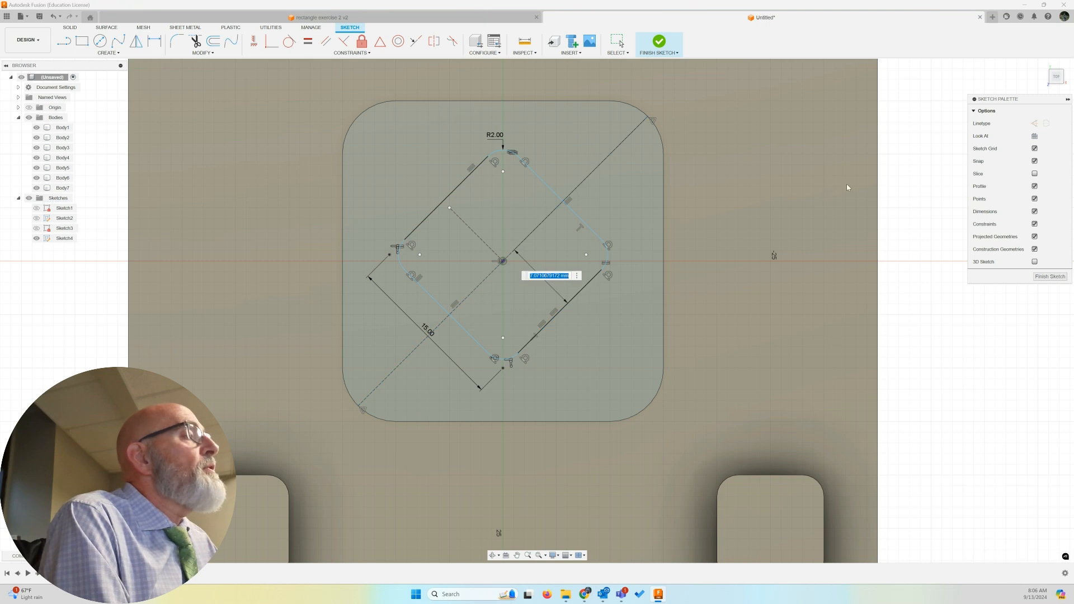
text(7.5)
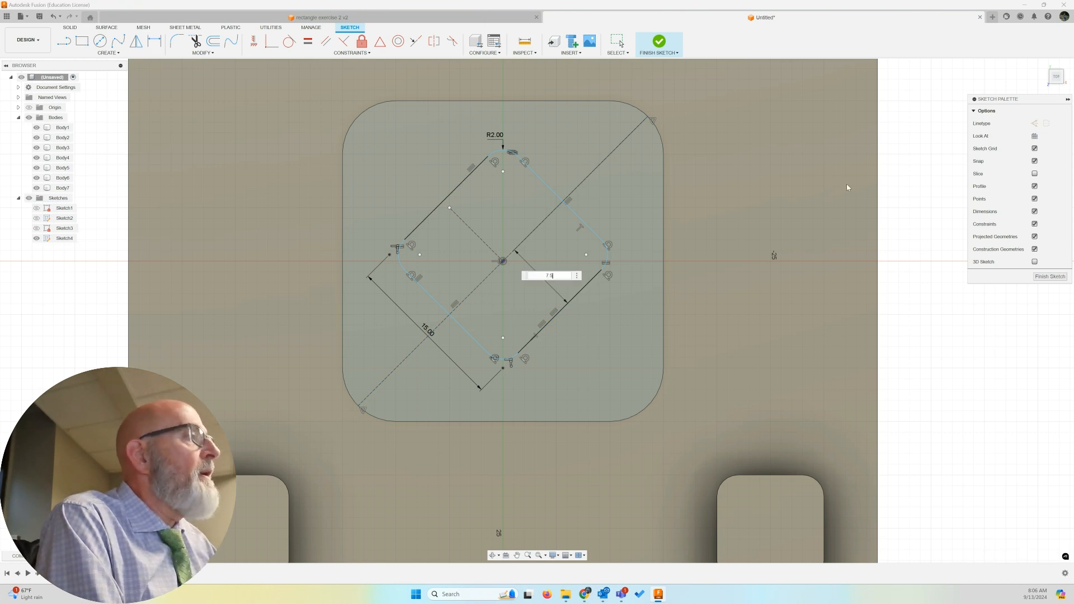
key(Return)
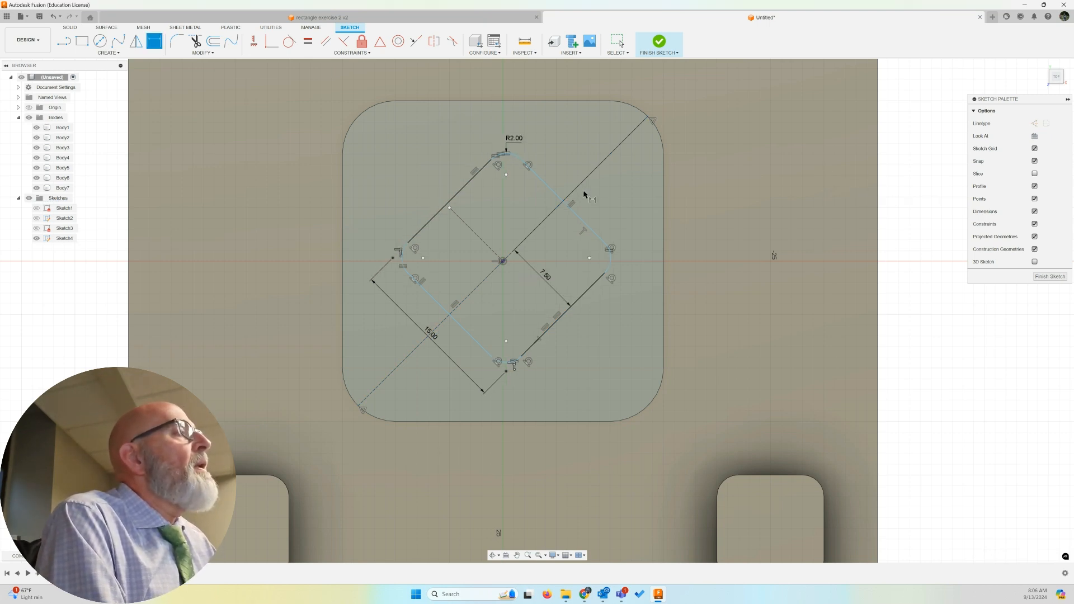
- Dimension the distance from the short construction line to the rotated square's upper-right side as 7.5 mm
click(483, 244)
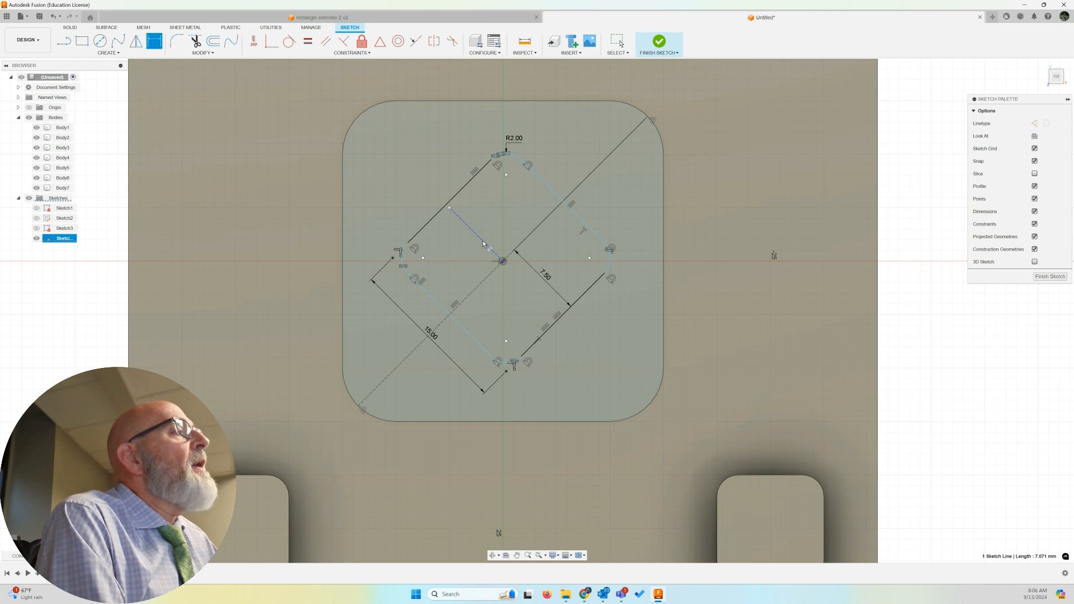
click(560, 198)
click(517, 213)
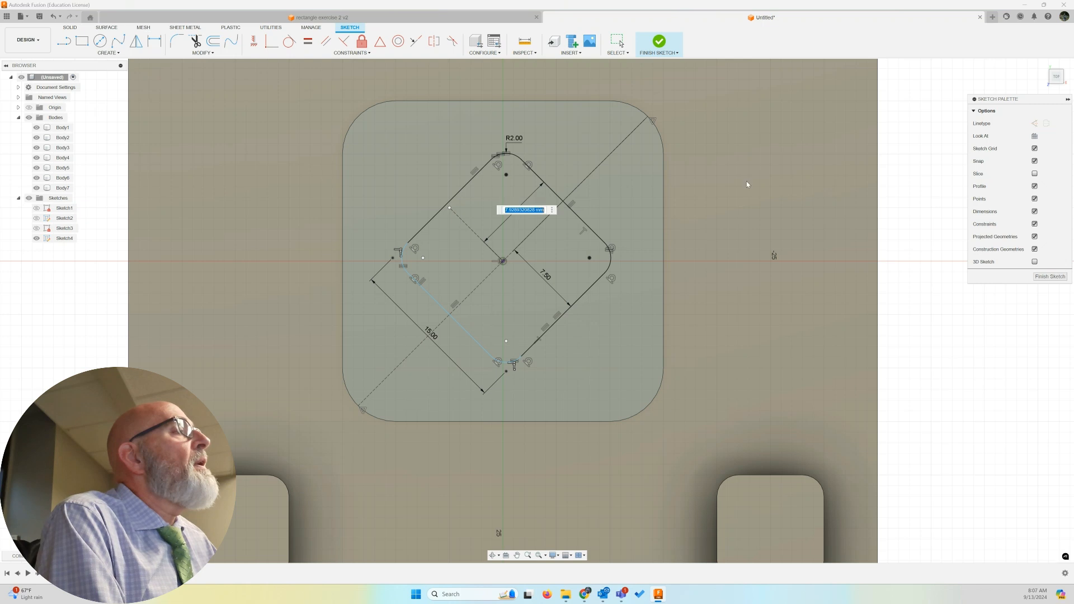
text(7)
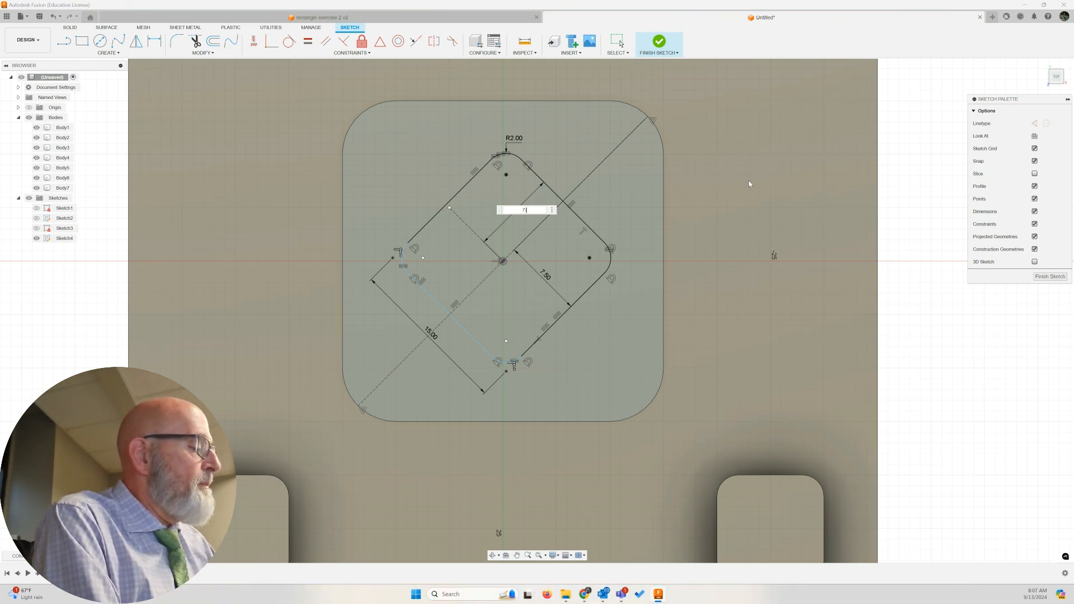
text(.5)
key(Return)
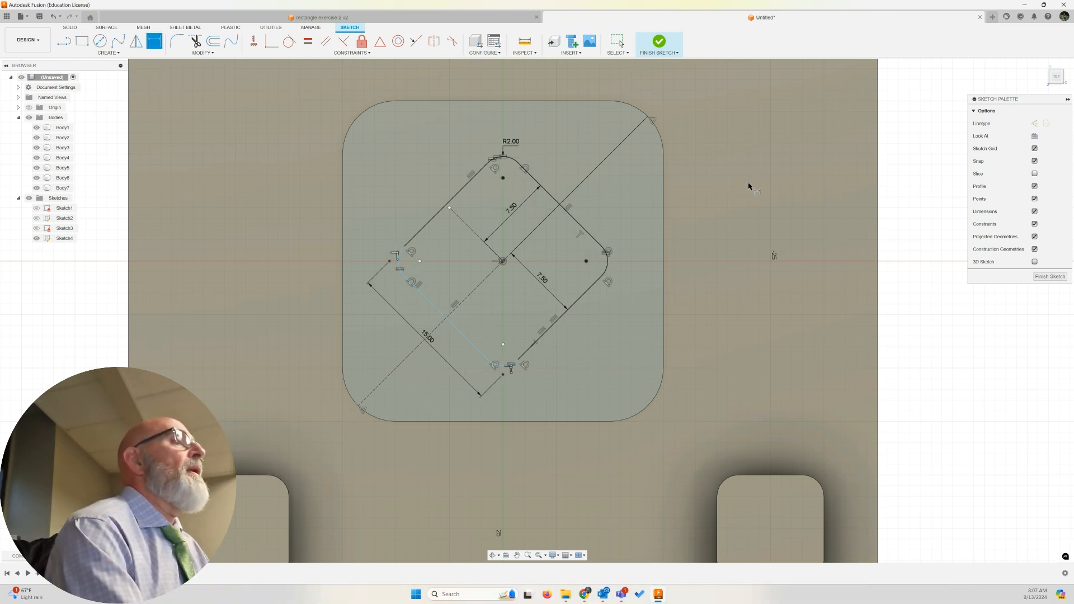
key(Escape)
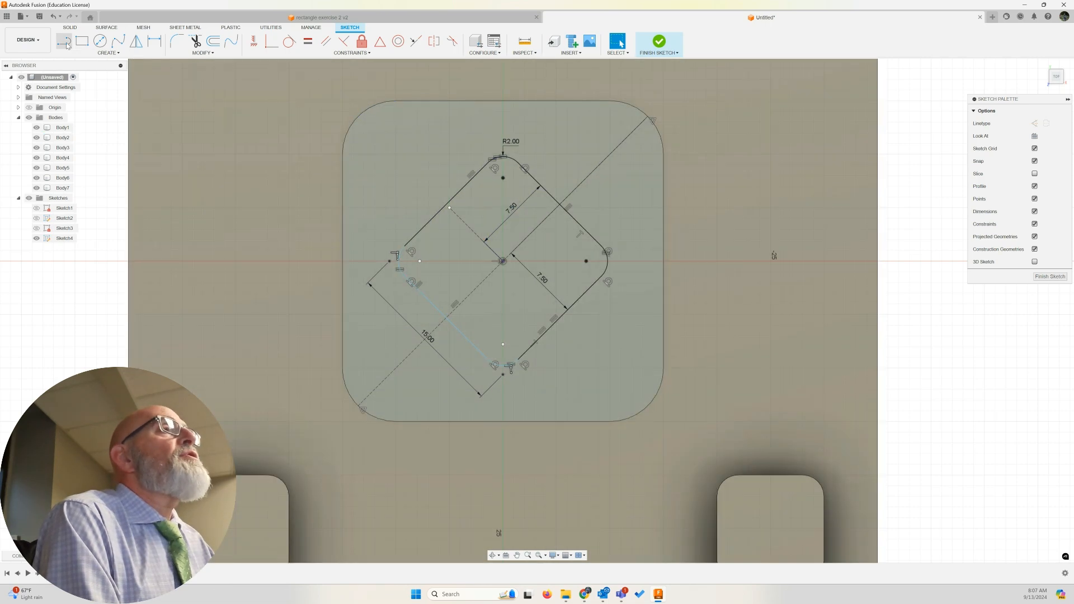
click(66, 43)
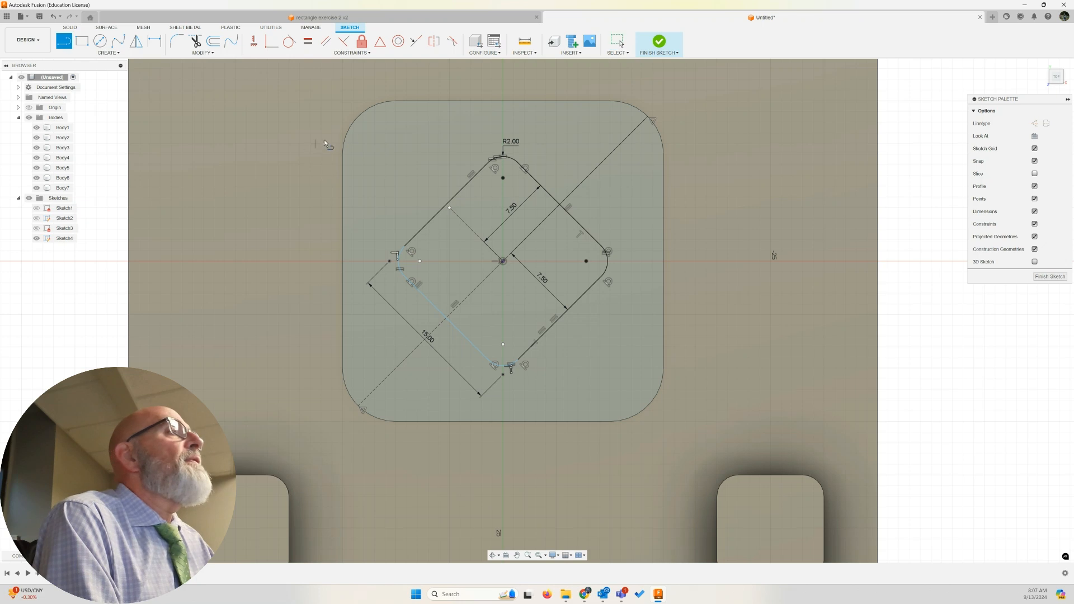
click(358, 117)
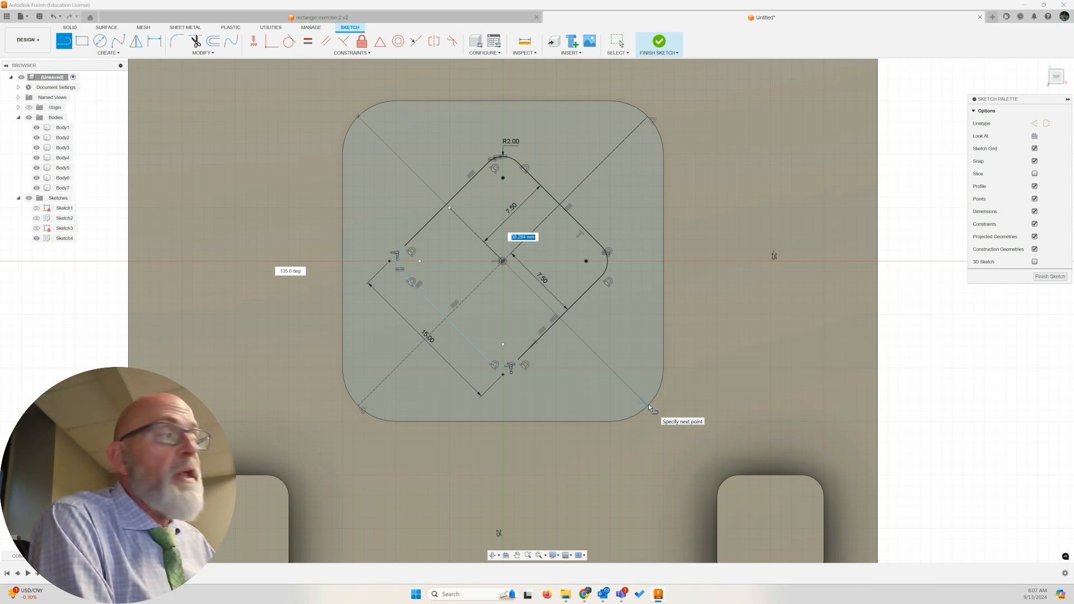
key(Escape)
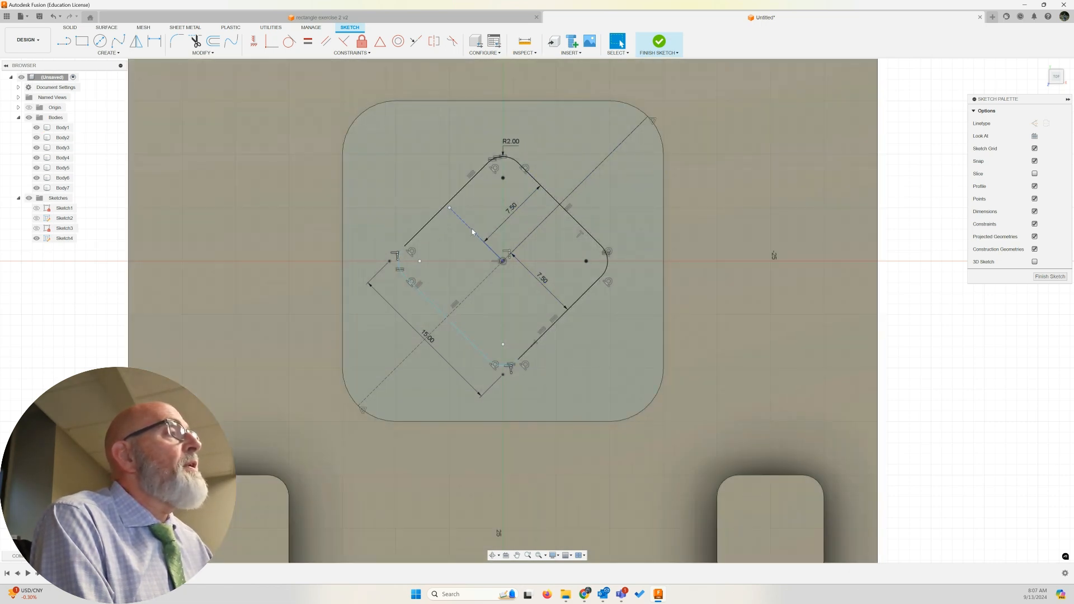
click(721, 232)
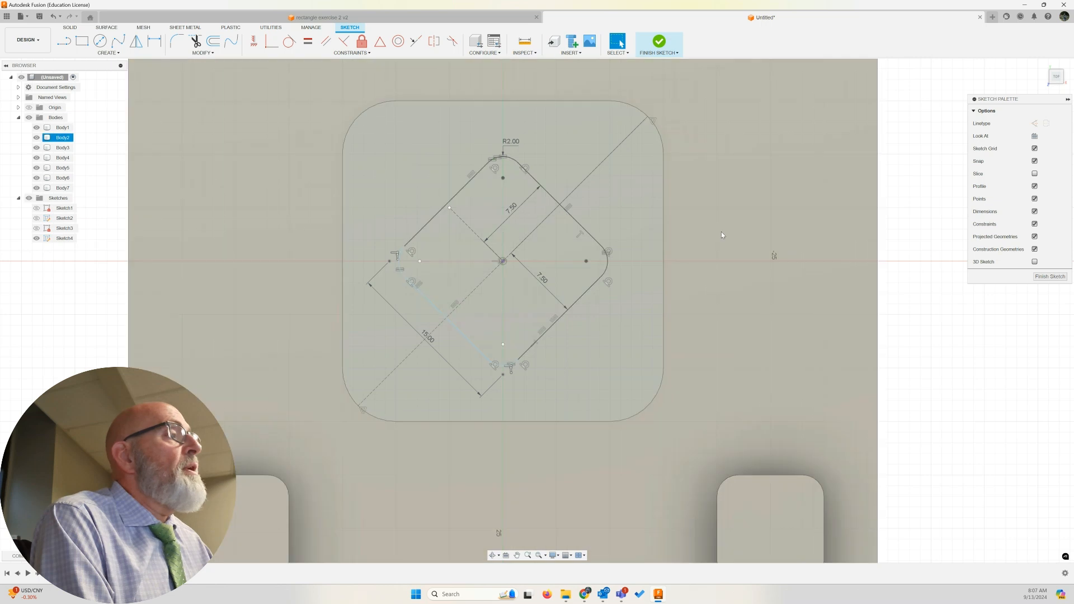
key(Escape)
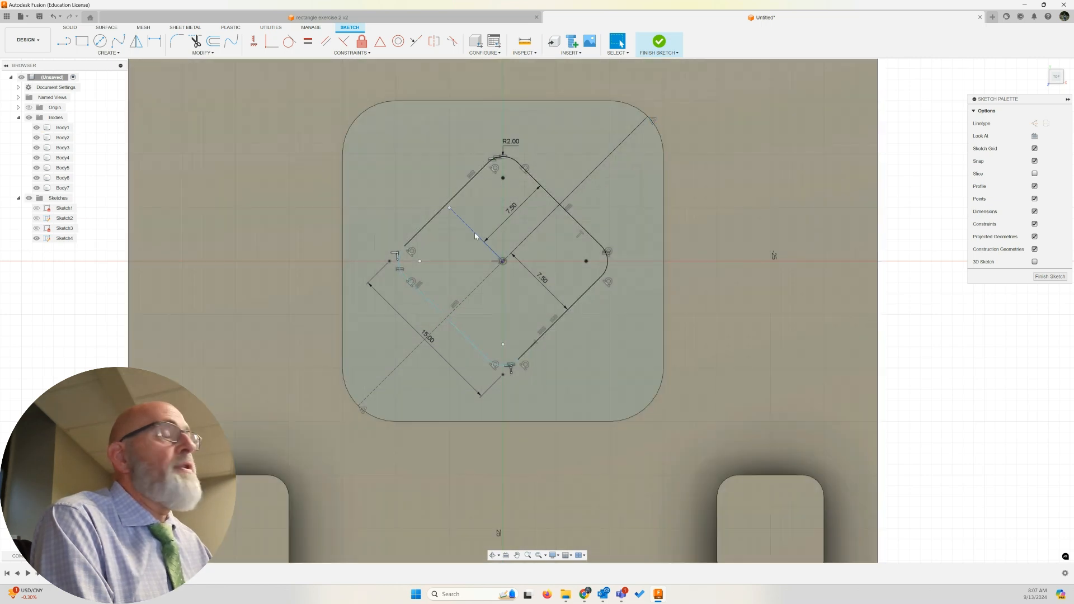
click(243, 174)
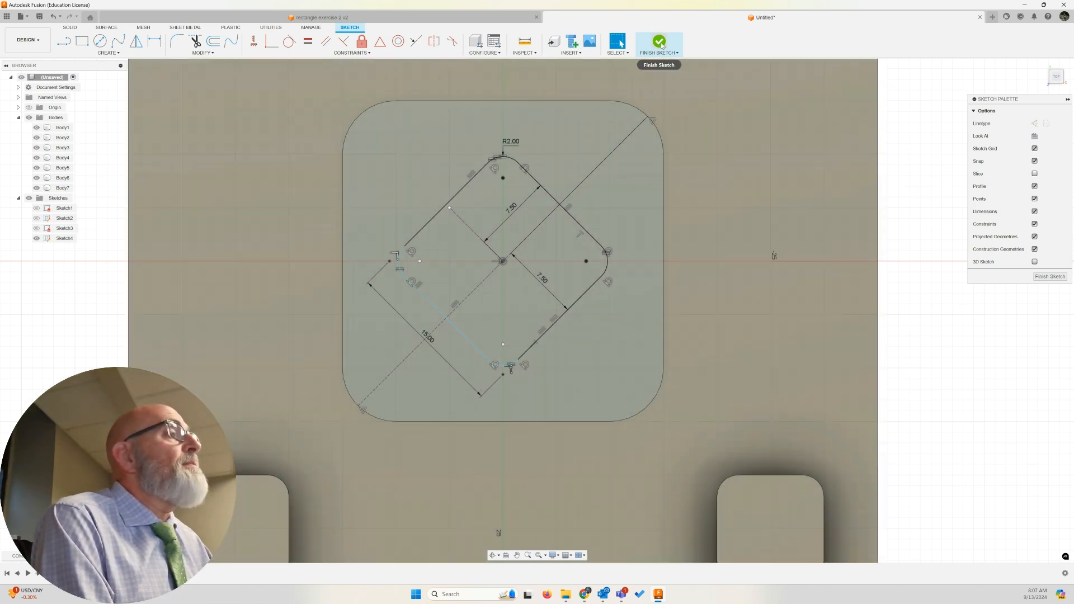
- Finish the sketch and extrude the rotated rounded square 10 mm upward from the central block as a new body
click(660, 42)
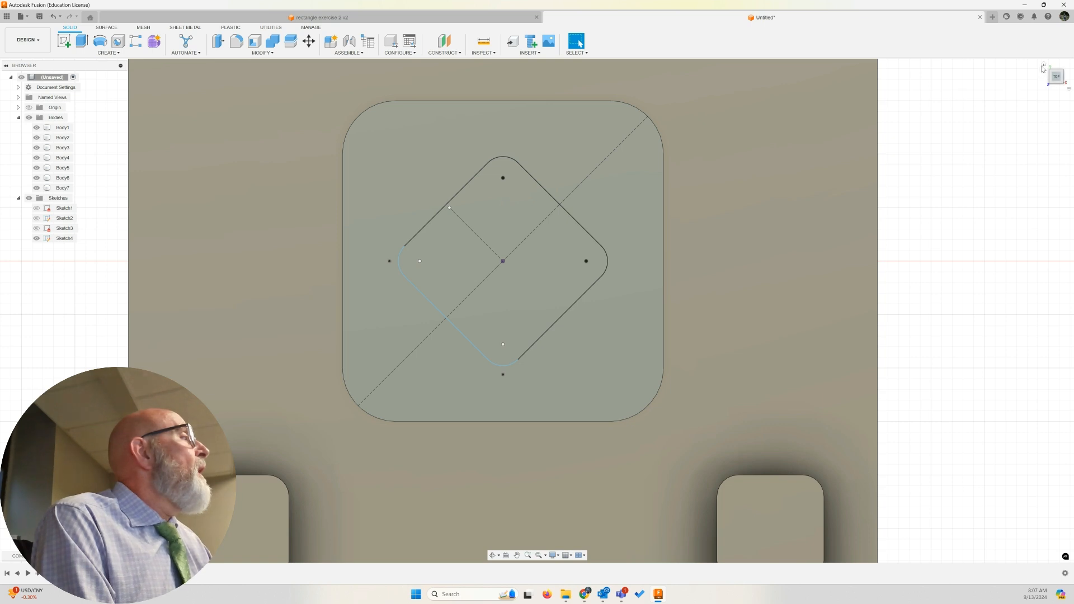
click(1045, 66)
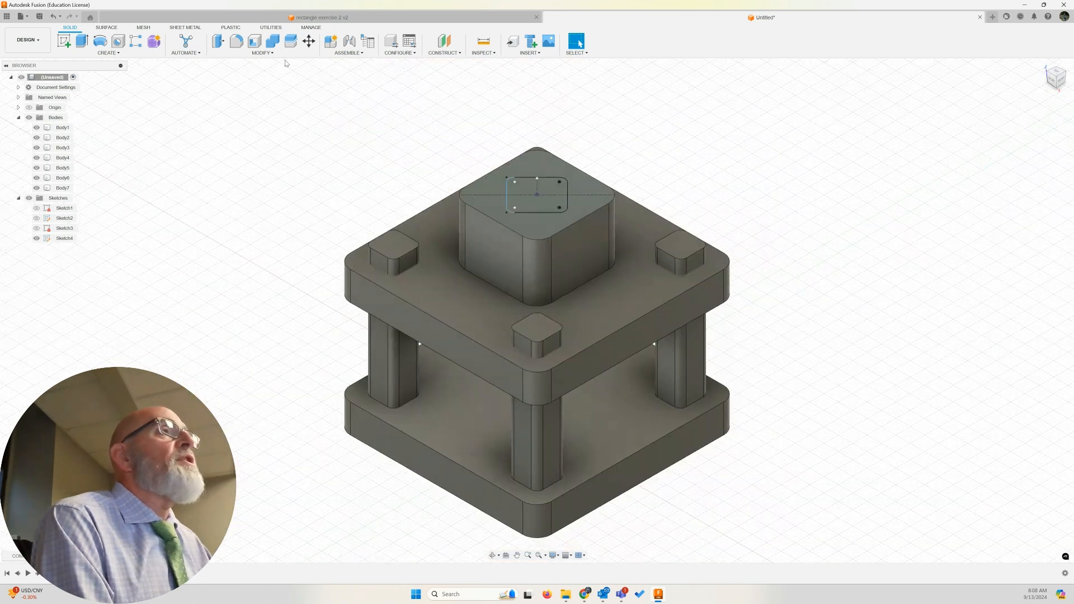
click(94, 54)
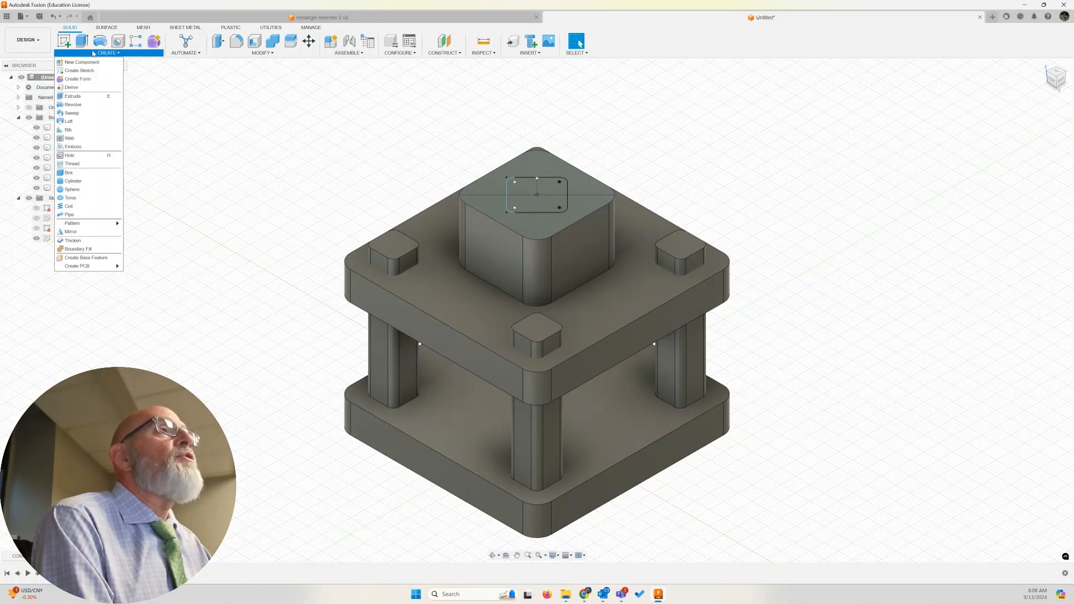
click(72, 96)
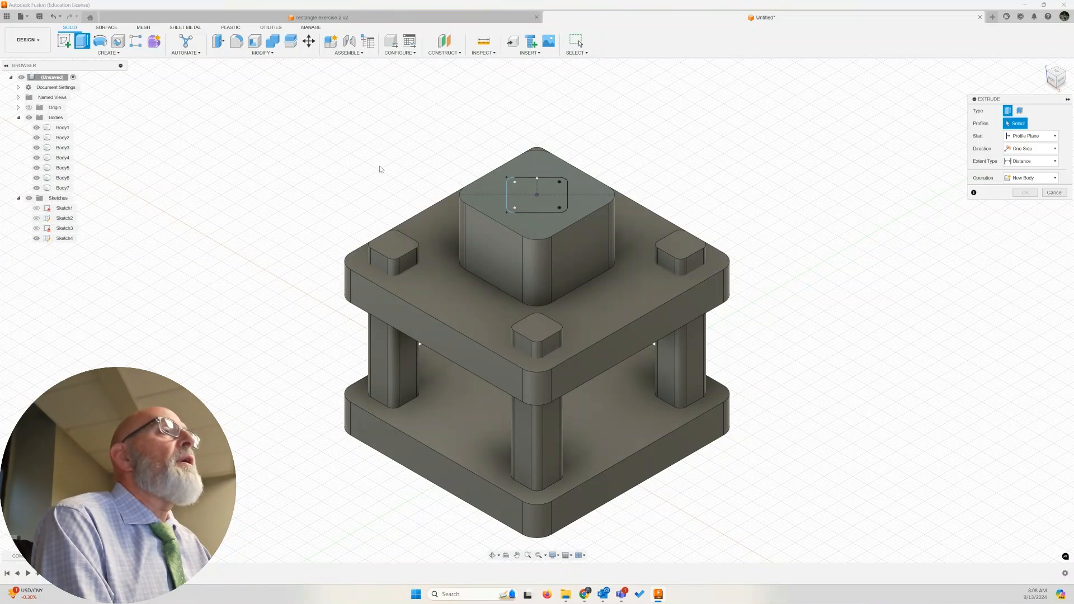
click(548, 198)
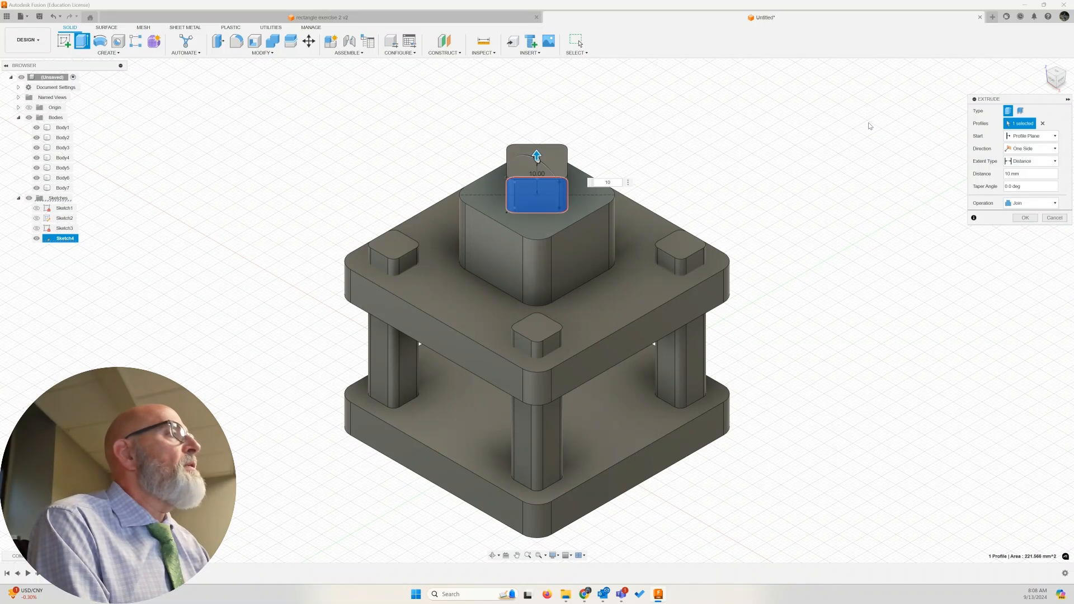
click(1016, 206)
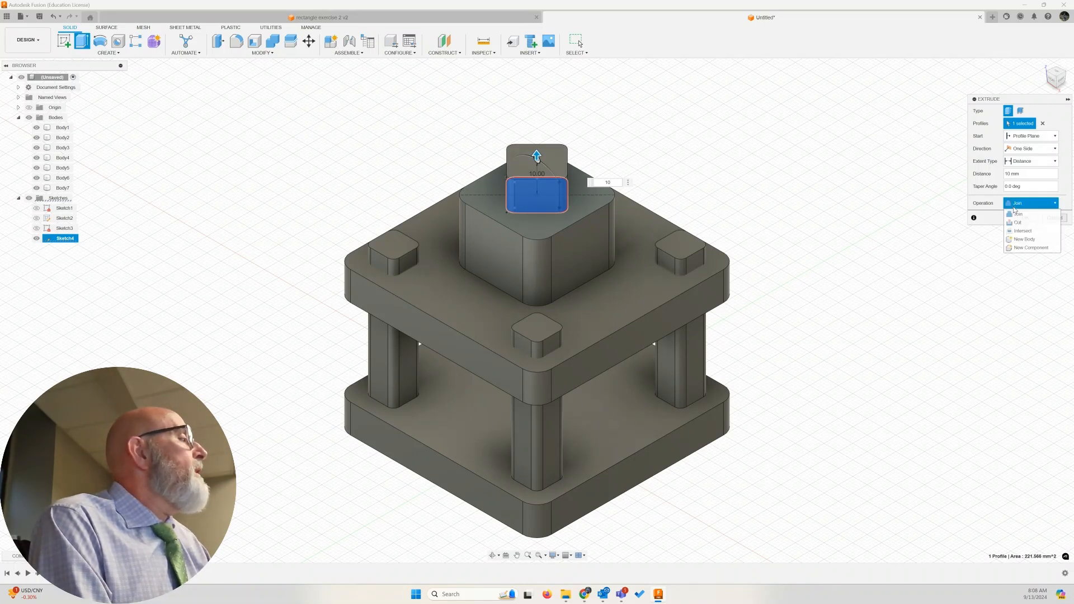
click(1023, 240)
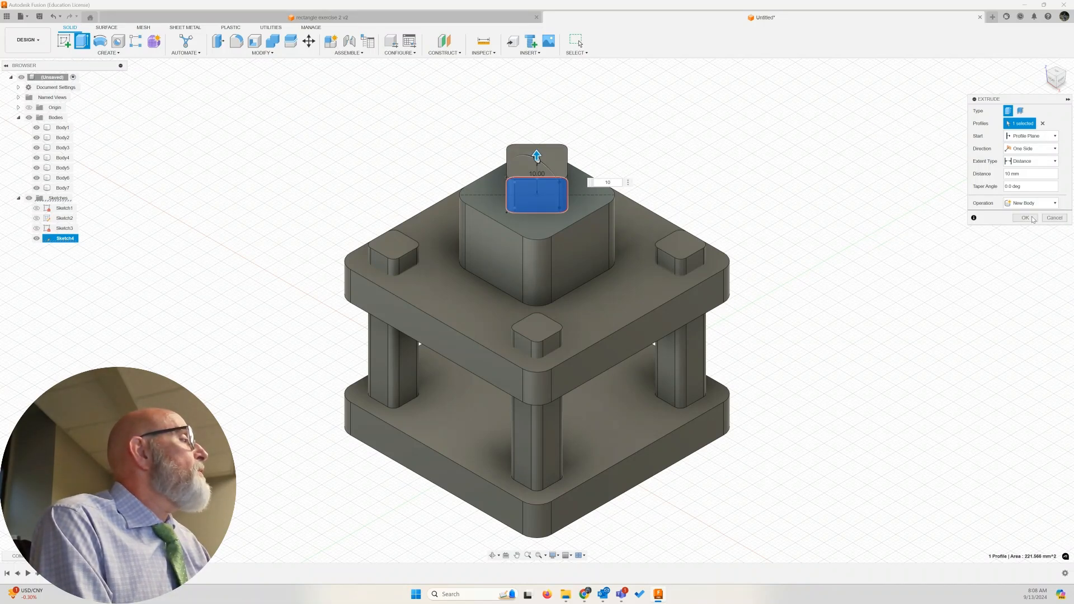
click(1027, 218)
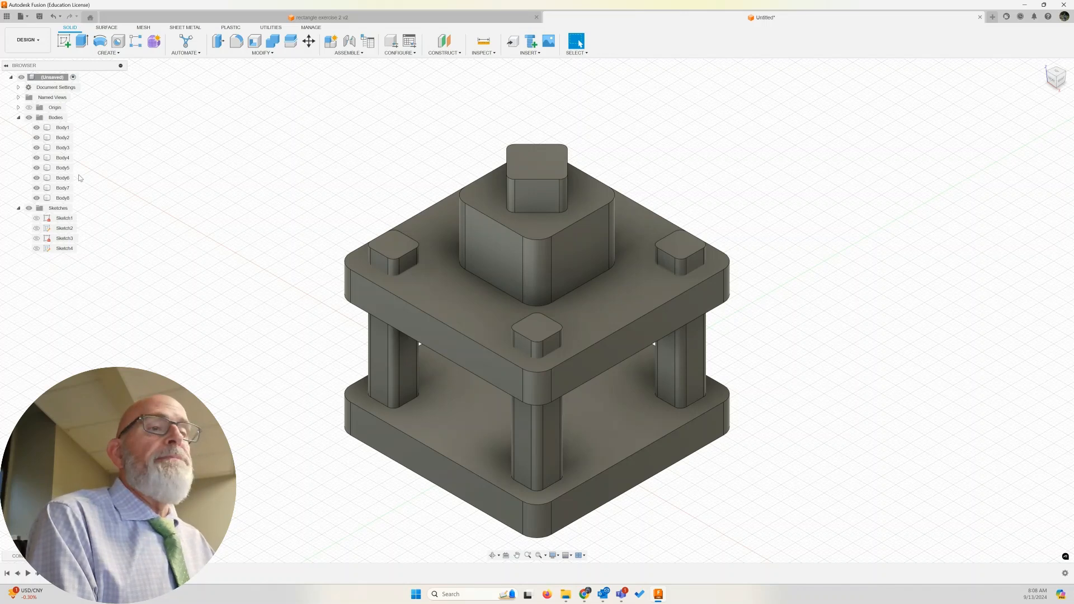
click(39, 230)
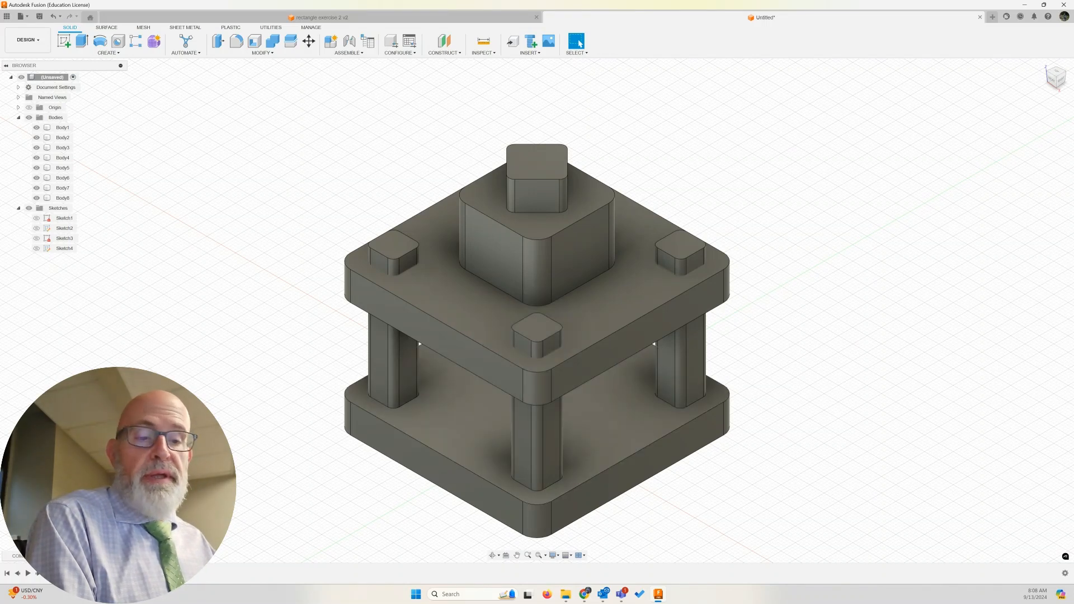